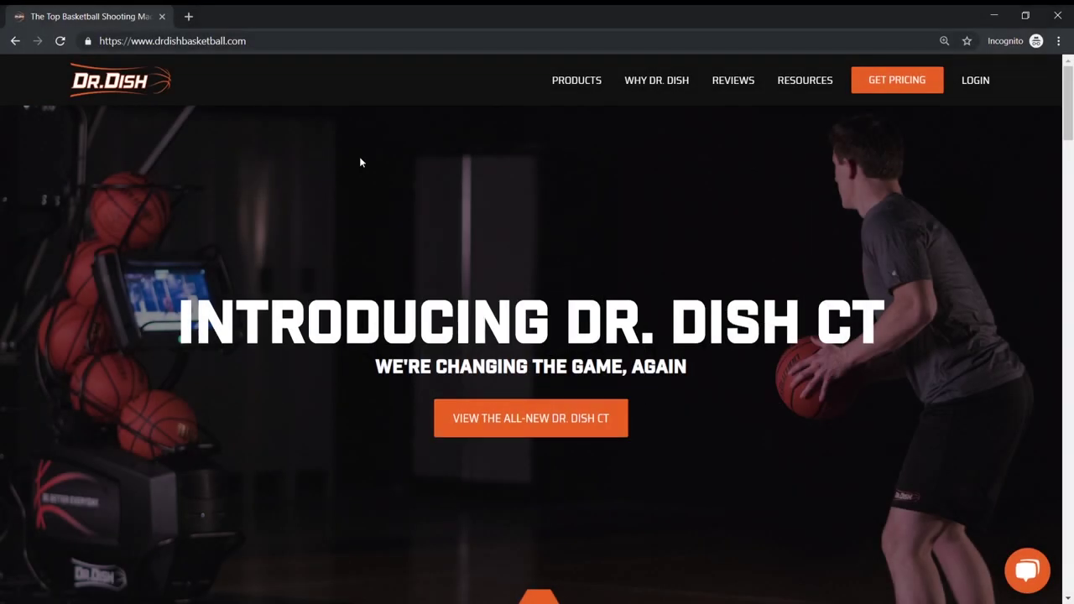
Step: Go from the Dr. Dish website to the Training Management System login
left_click(264, 44)
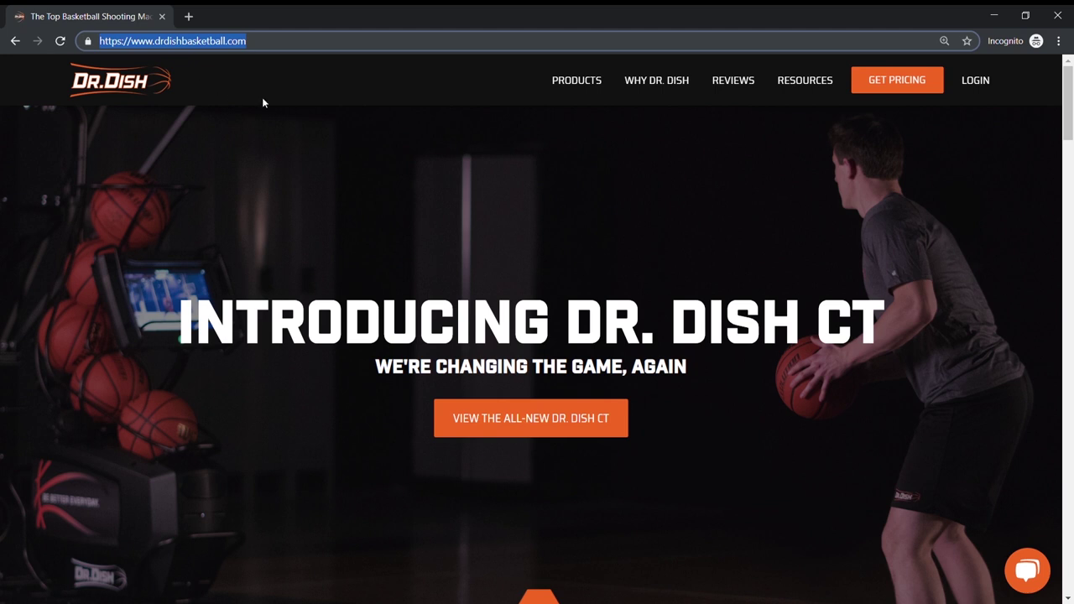
left_click(976, 81)
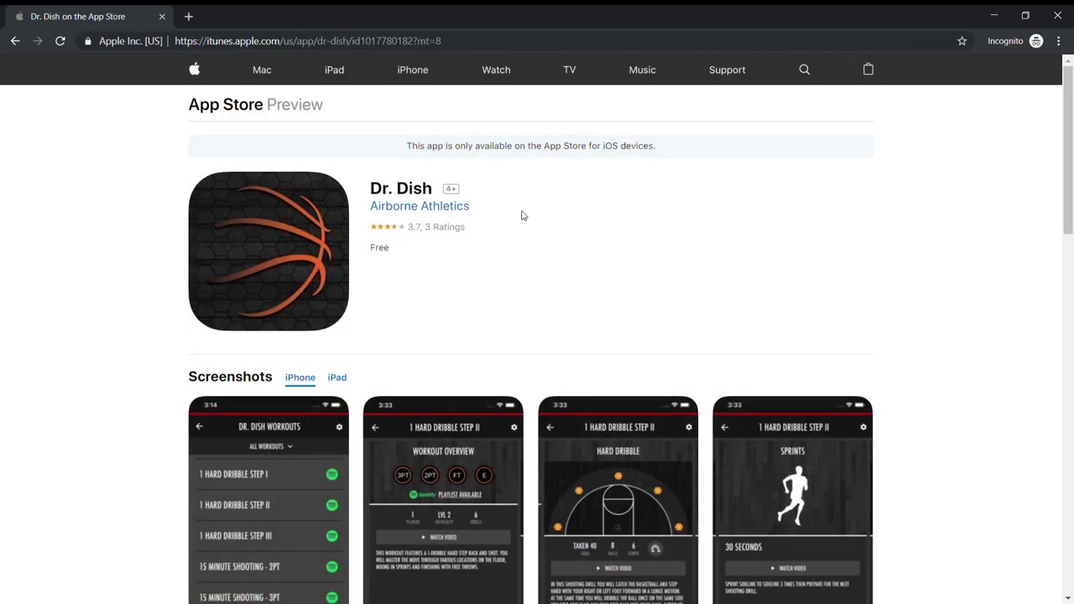
scroll(521, 216, "down", 3)
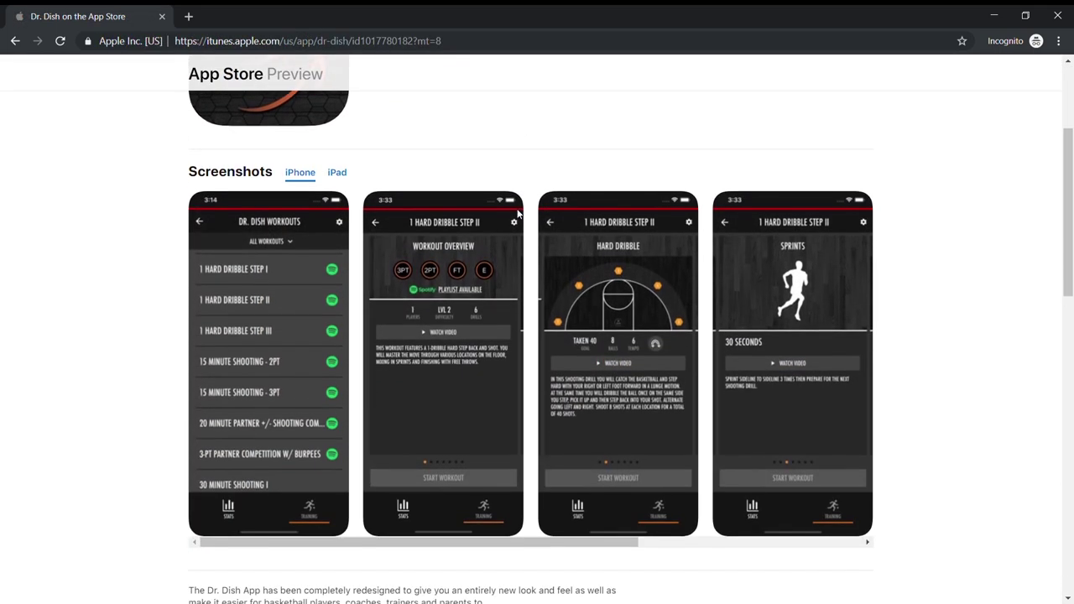
left_click_drag(527, 540, 647, 505)
scroll(647, 505, "right", 3)
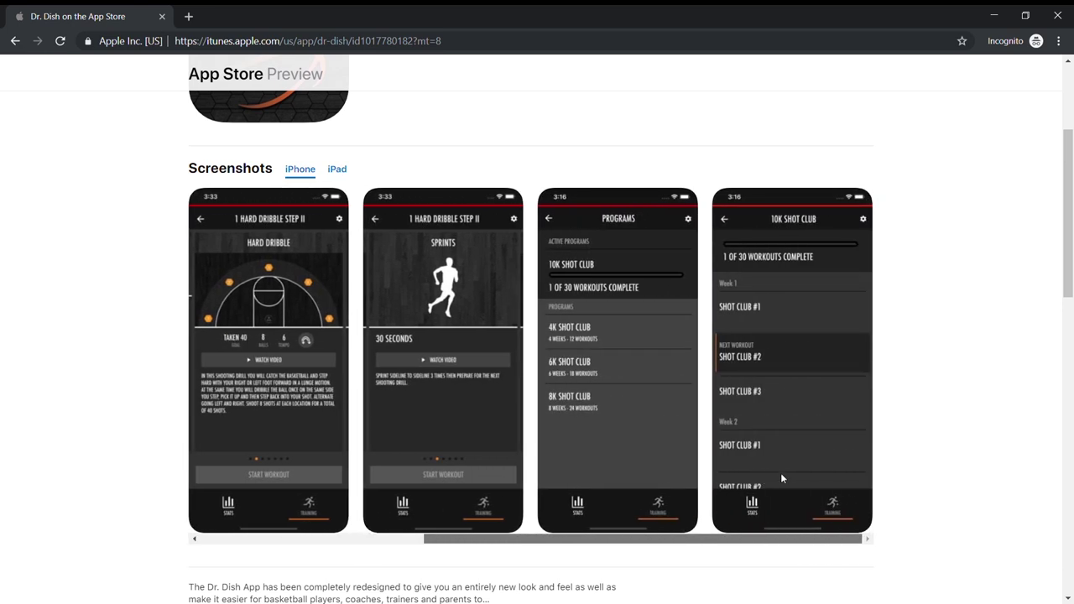
scroll(696, 491, "left", 1)
scroll(697, 491, "left", 3)
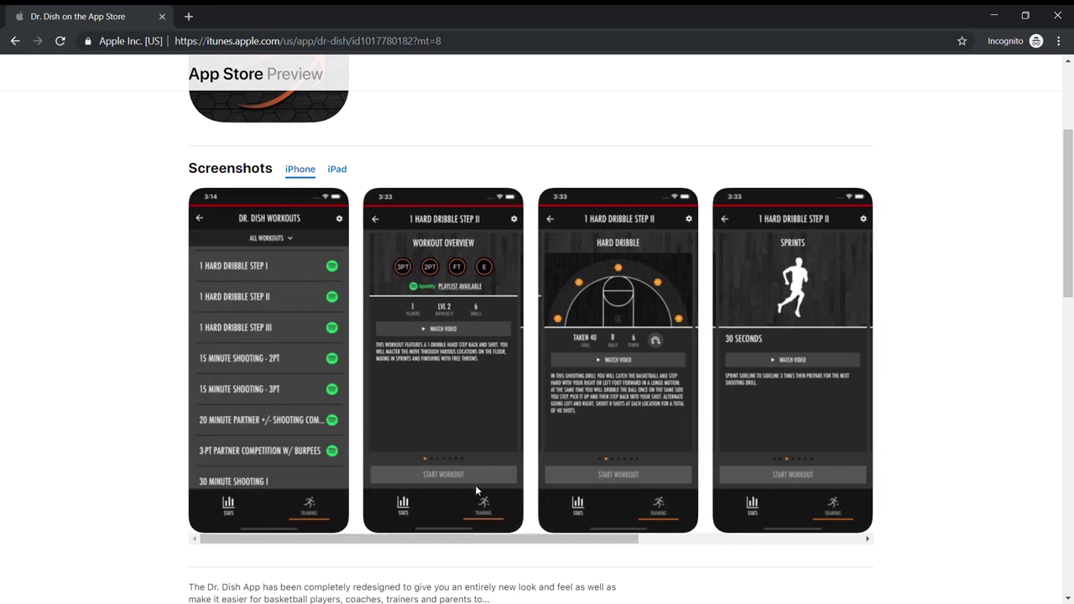
scroll(476, 489, "up", 3)
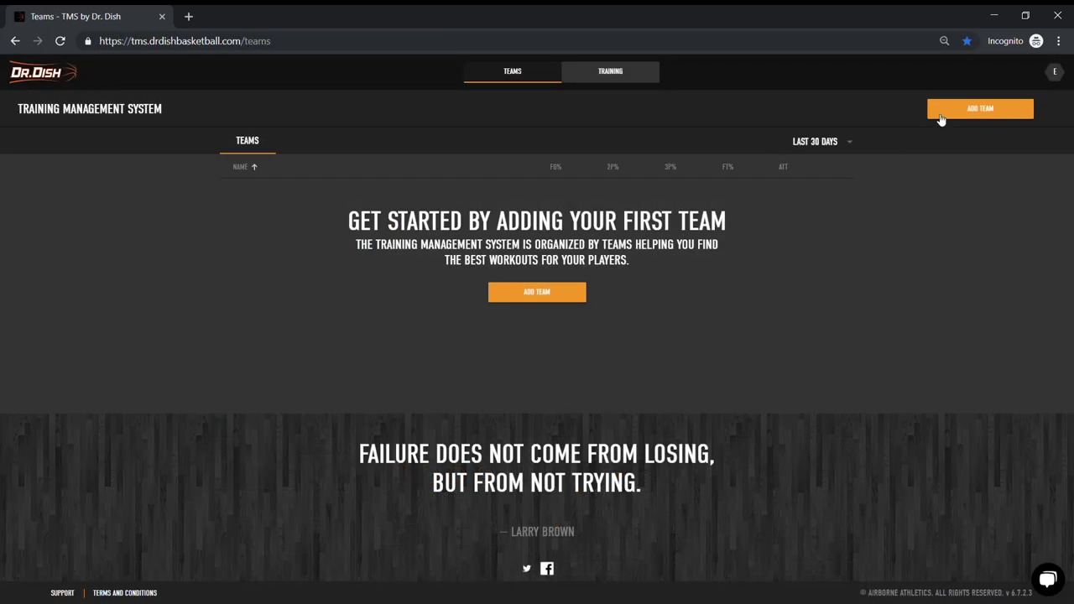
Step: Create the team PIPERS, then copy its invite link and text it to yourself
left_click(552, 298)
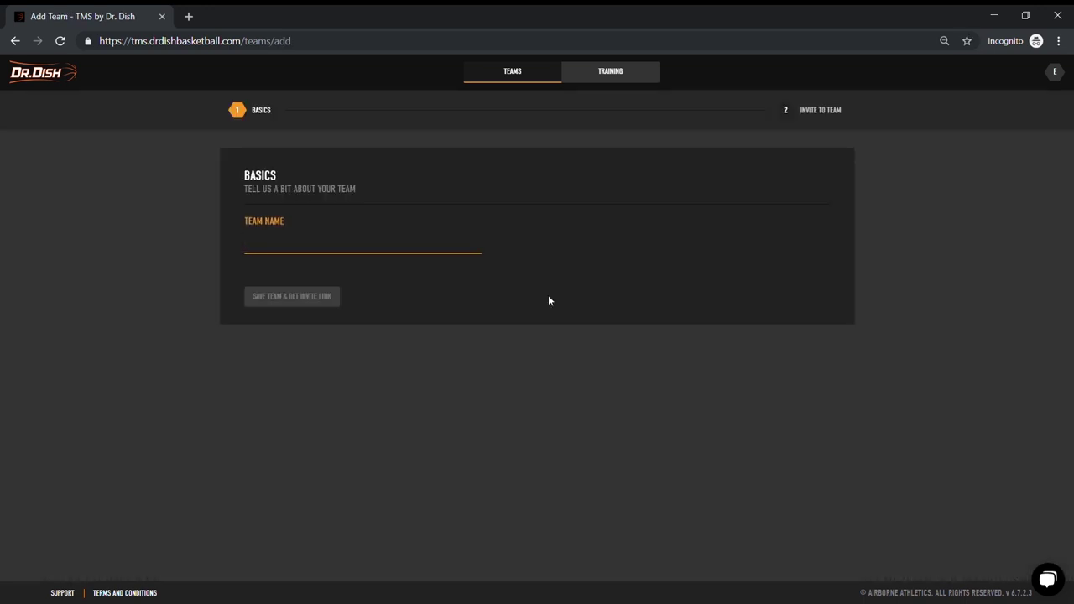
type("PIPERS")
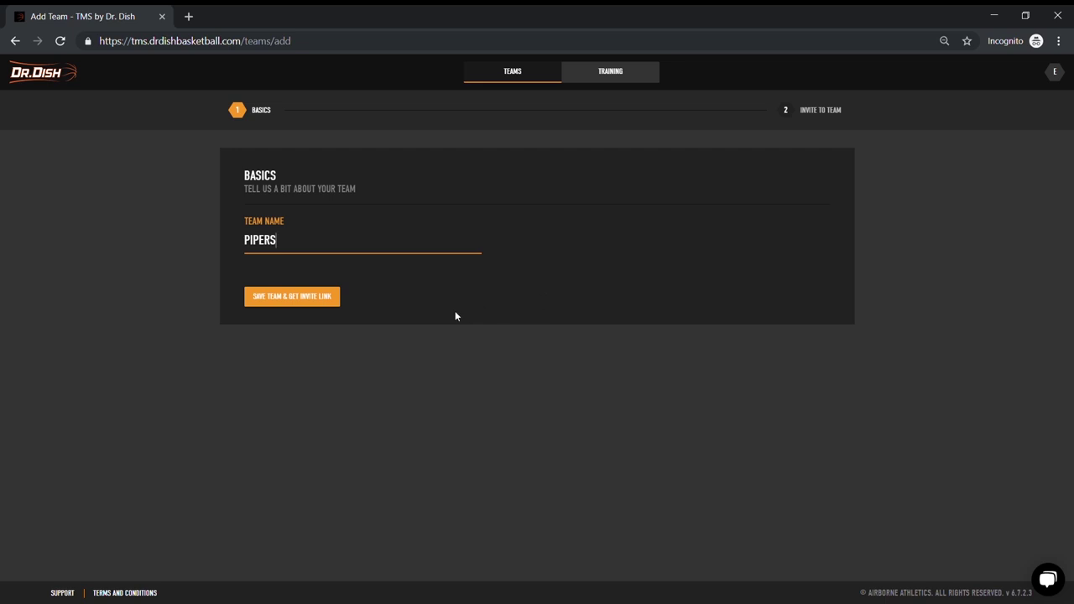
left_click(308, 300)
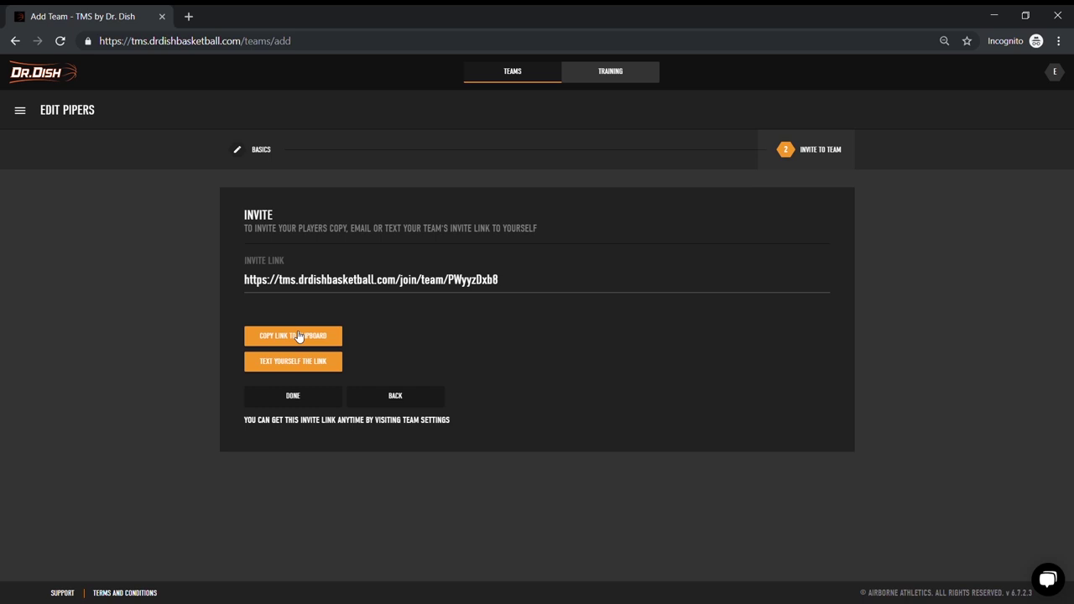
left_click(299, 337)
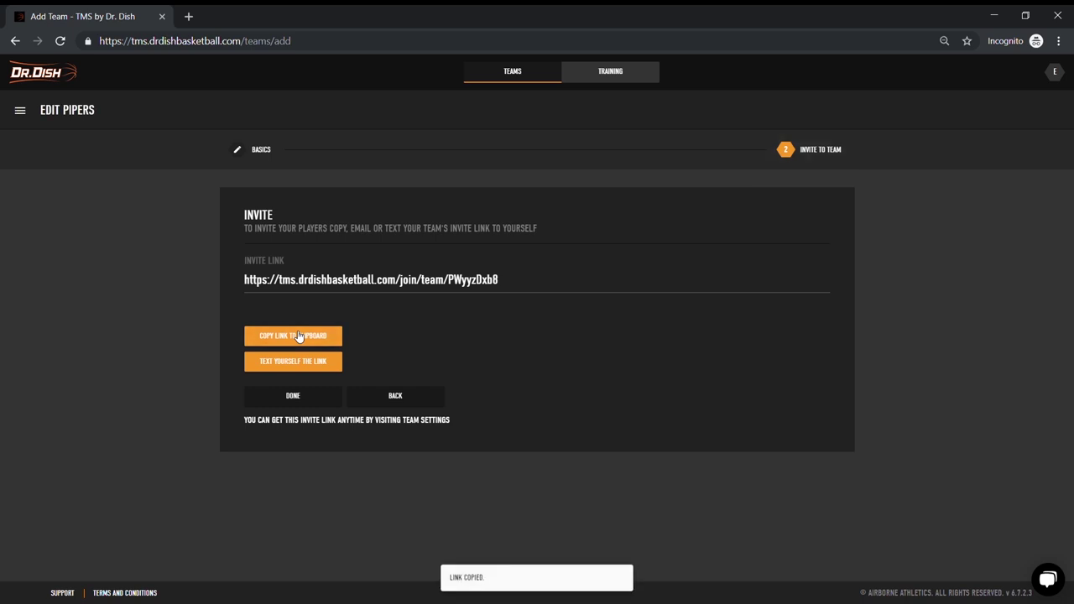
left_click(293, 366)
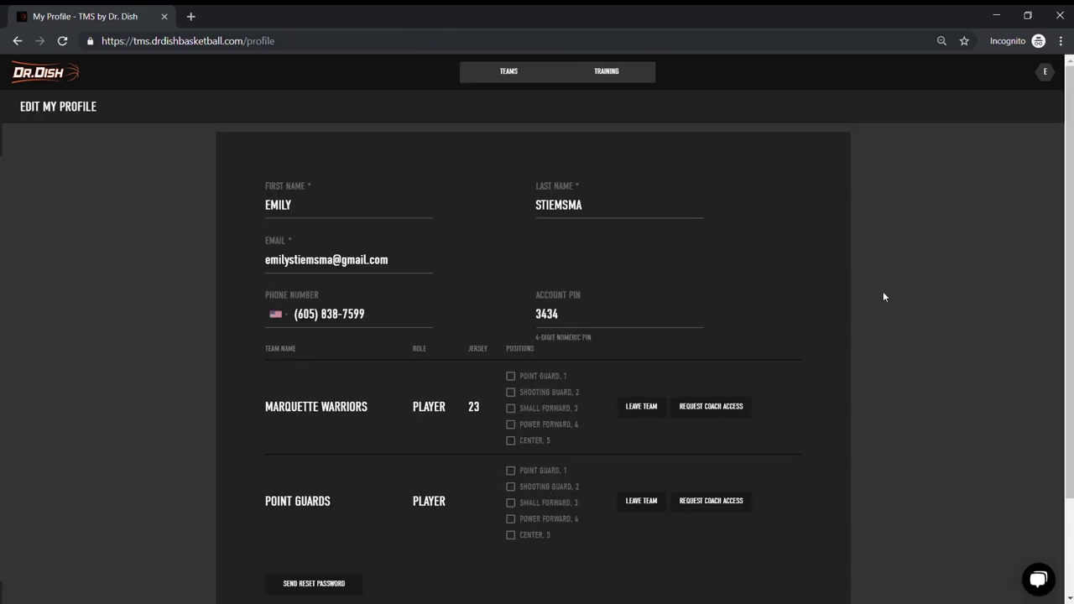
scroll(878, 285, "down", 2)
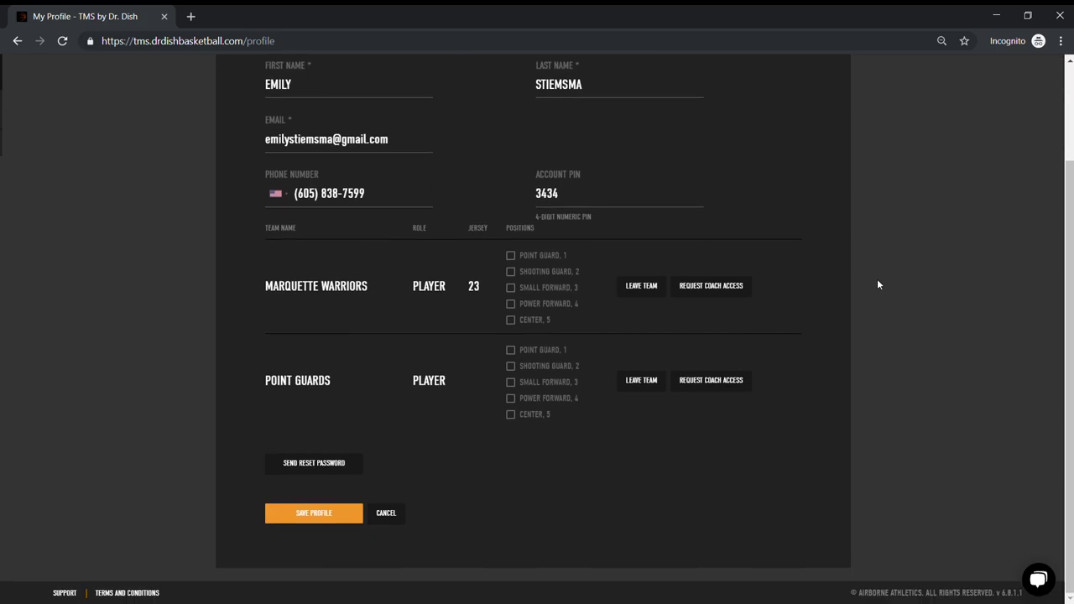
scroll(879, 285, "up", 2)
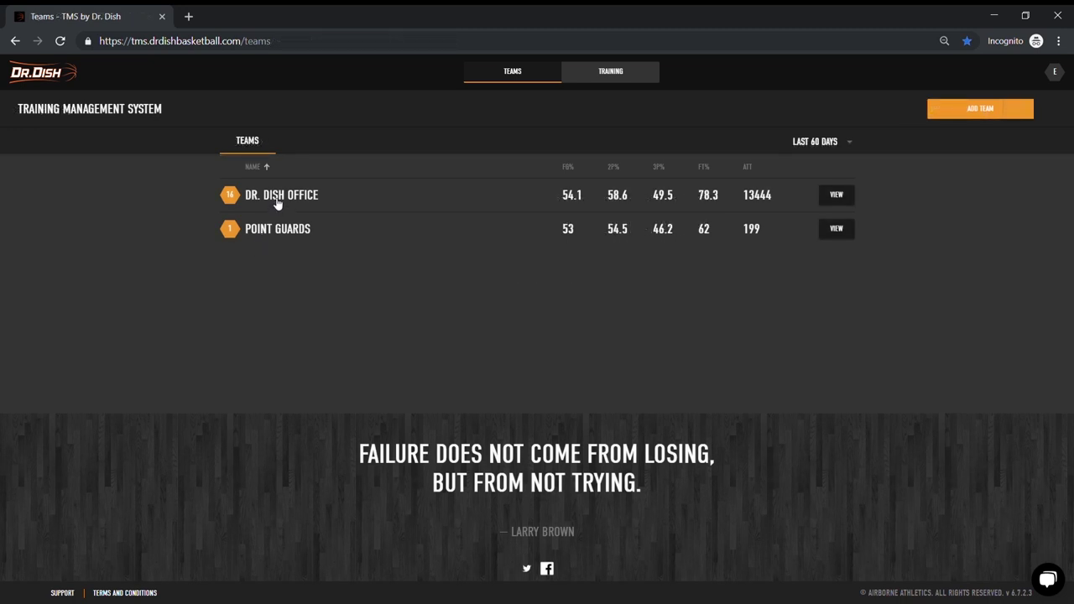
Step: Open DR. DISH OFFICE, view its Leaderboard and Activity, then return to Overview with Last 60 Days
left_click(276, 200)
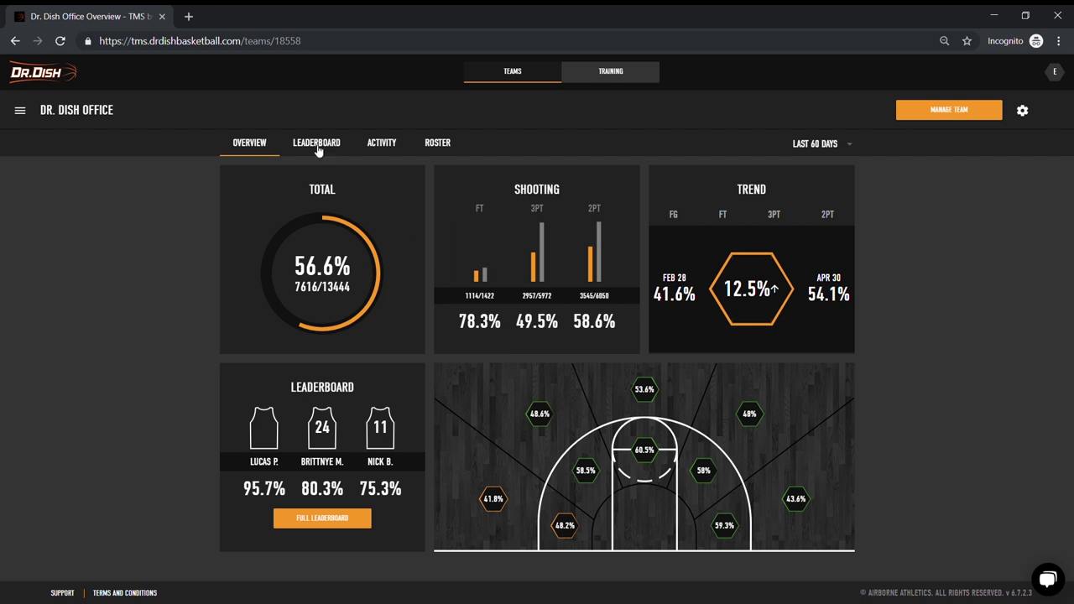
left_click(327, 143)
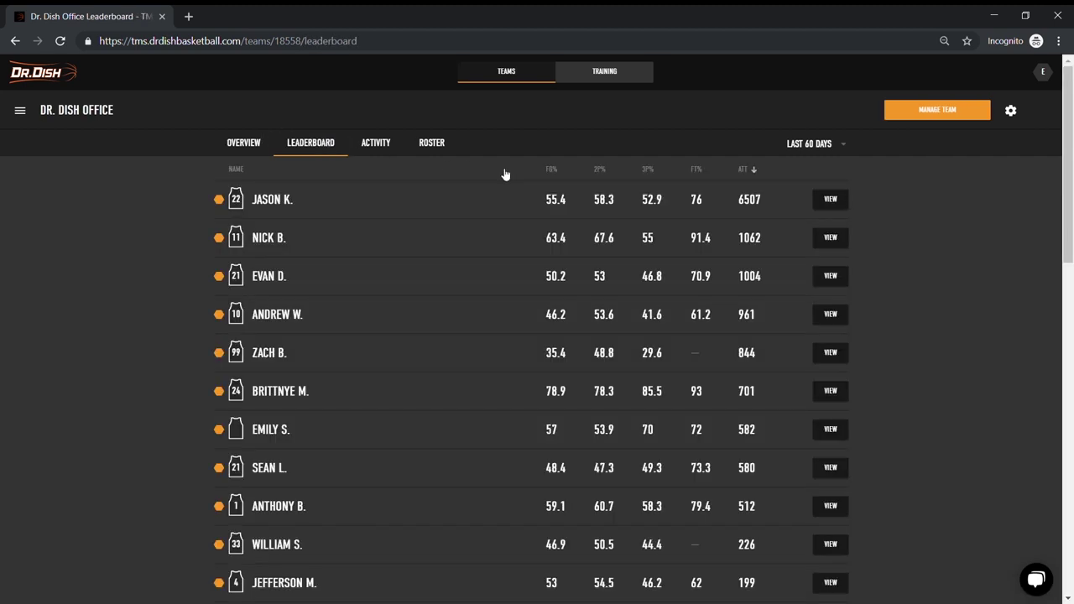
left_click(380, 144)
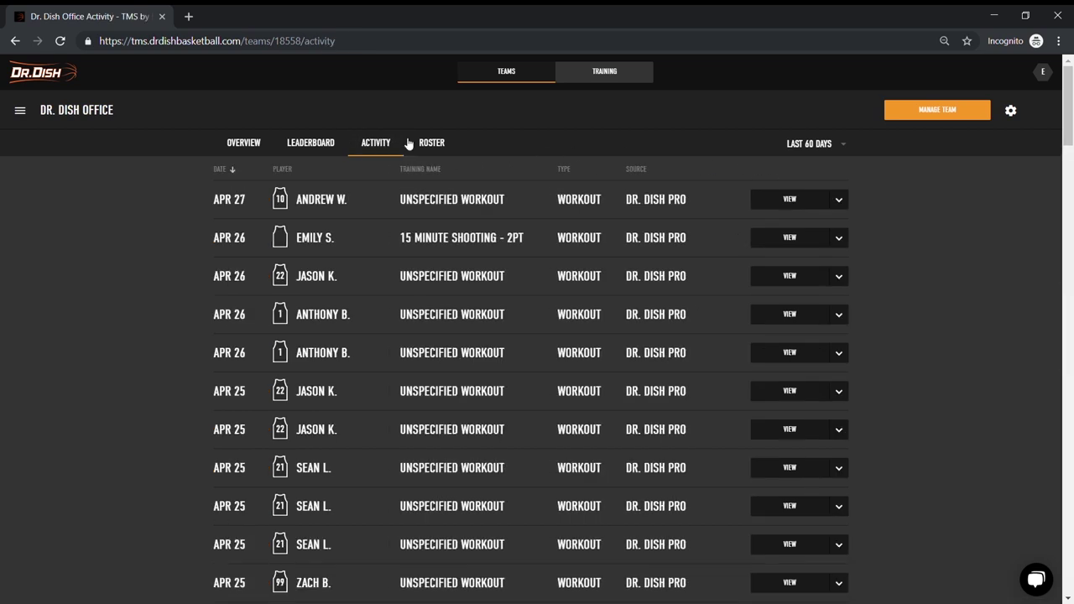
left_click(263, 144)
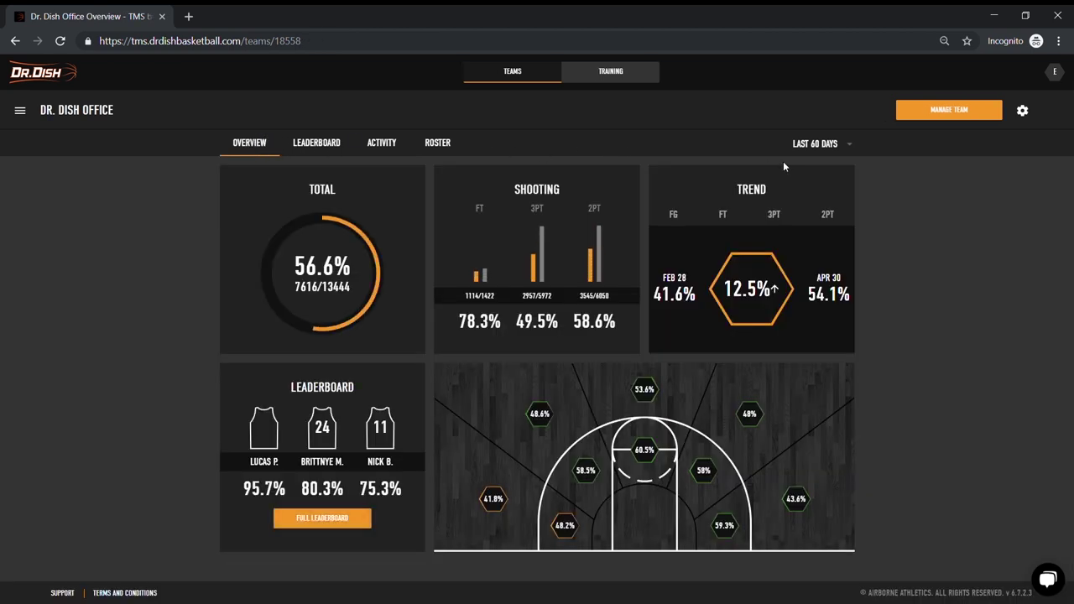
left_click(820, 149)
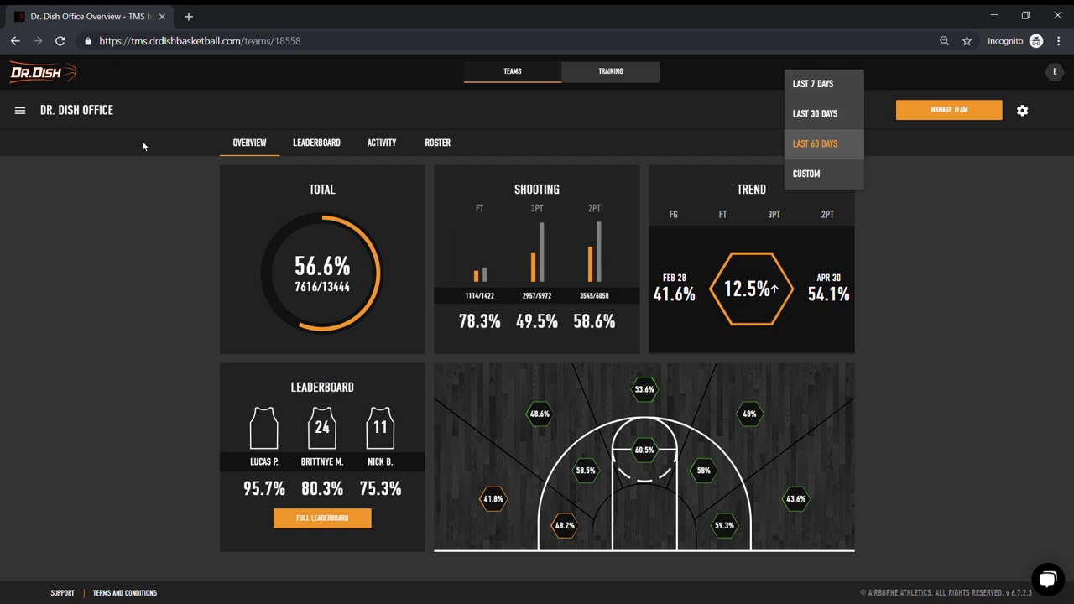
left_click(19, 114)
Step: Open a player from the sidebar, view their workout Activity, then go to Training
left_click(20, 114)
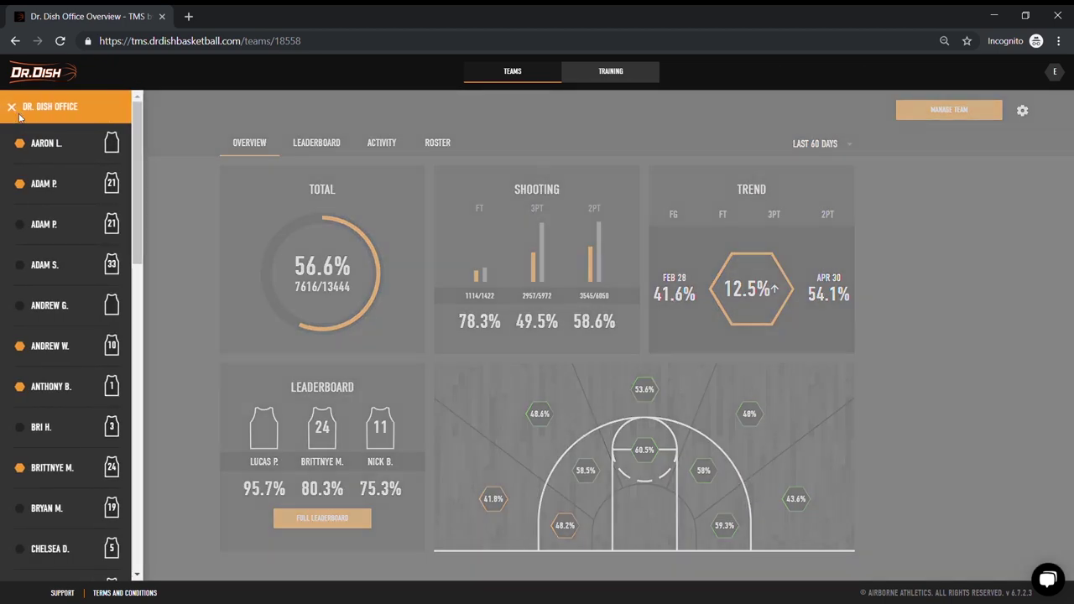
left_click(67, 386)
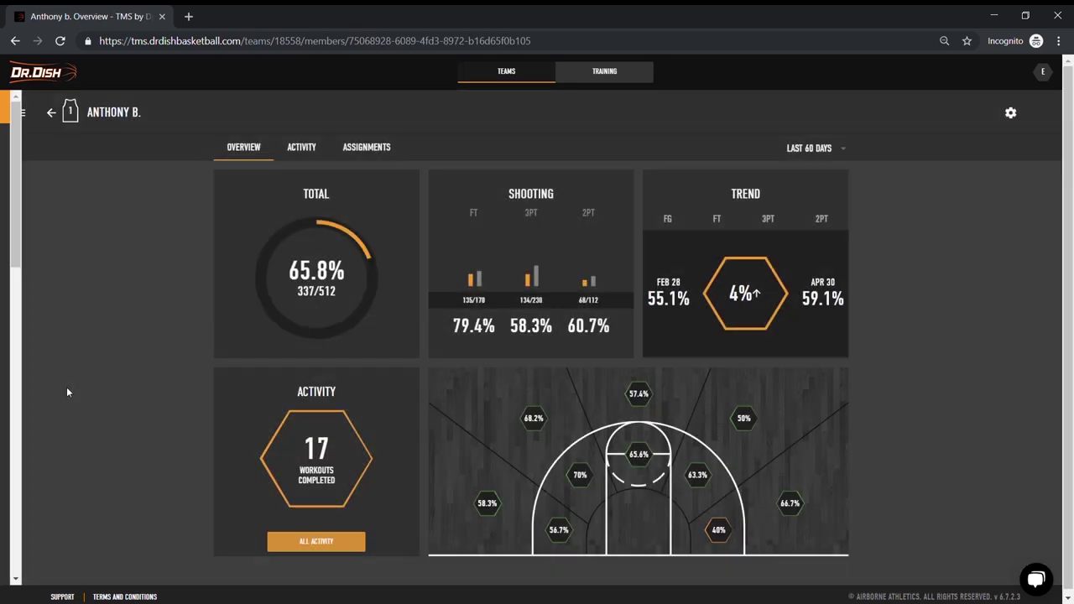
left_click(309, 149)
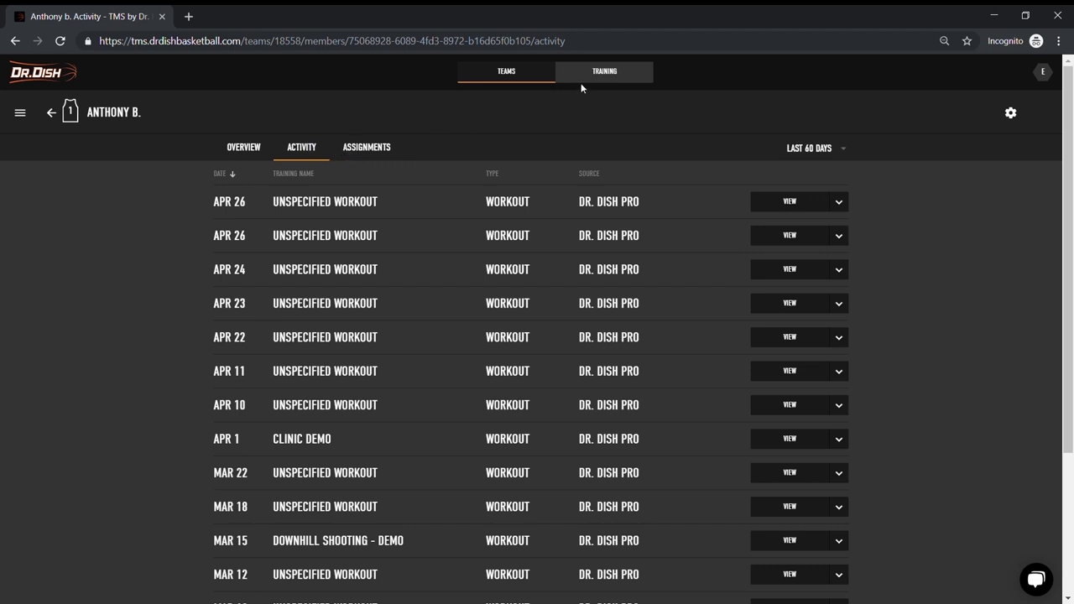
left_click(550, 79)
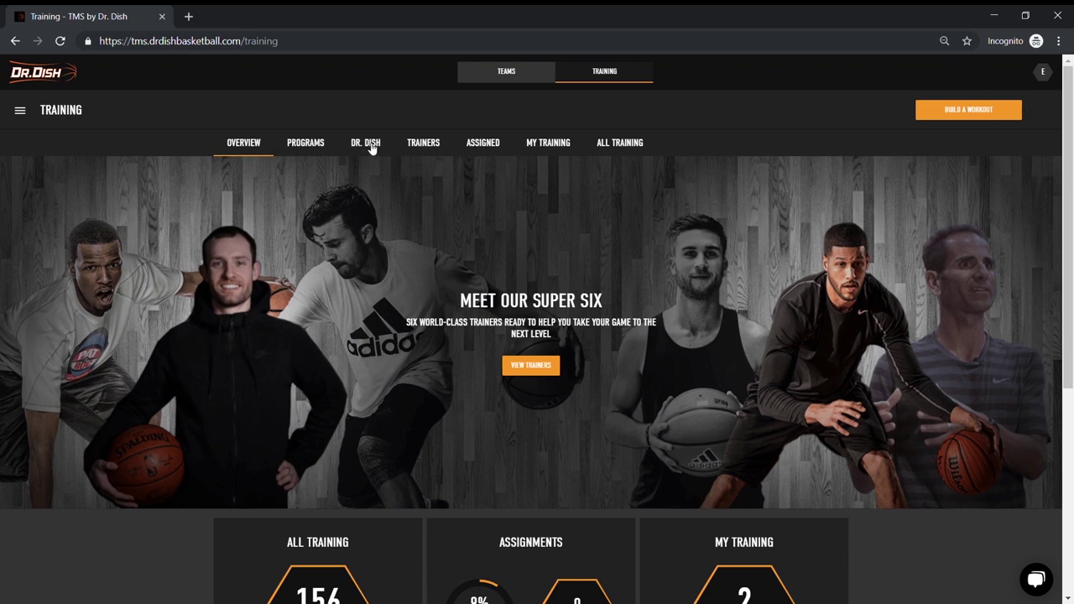
Step: Show the Dr. Dish workouts list and scroll through it
left_click(370, 148)
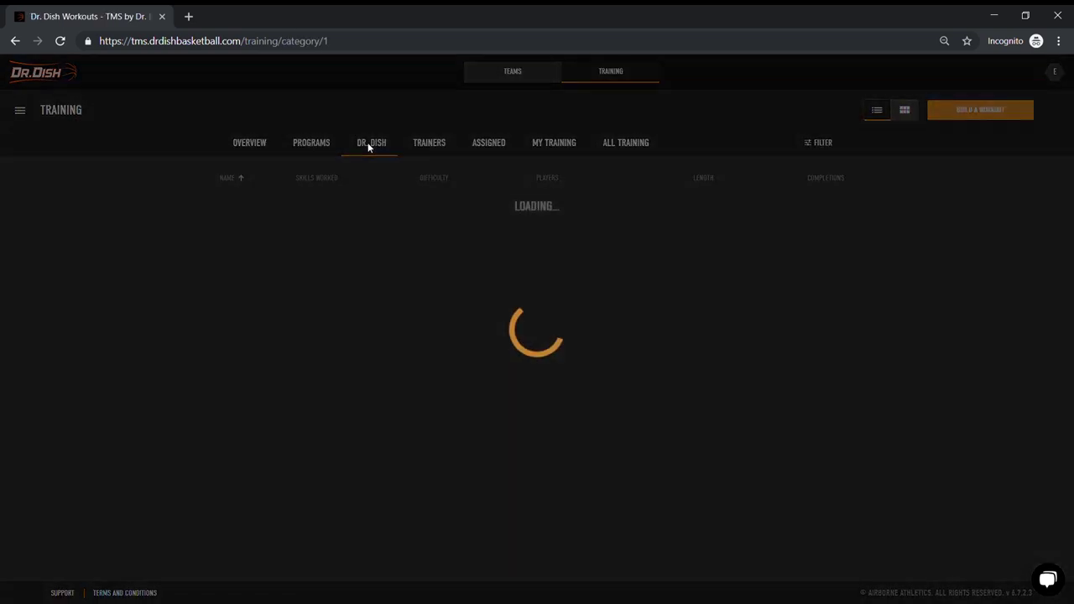
scroll(439, 316, "down", 14)
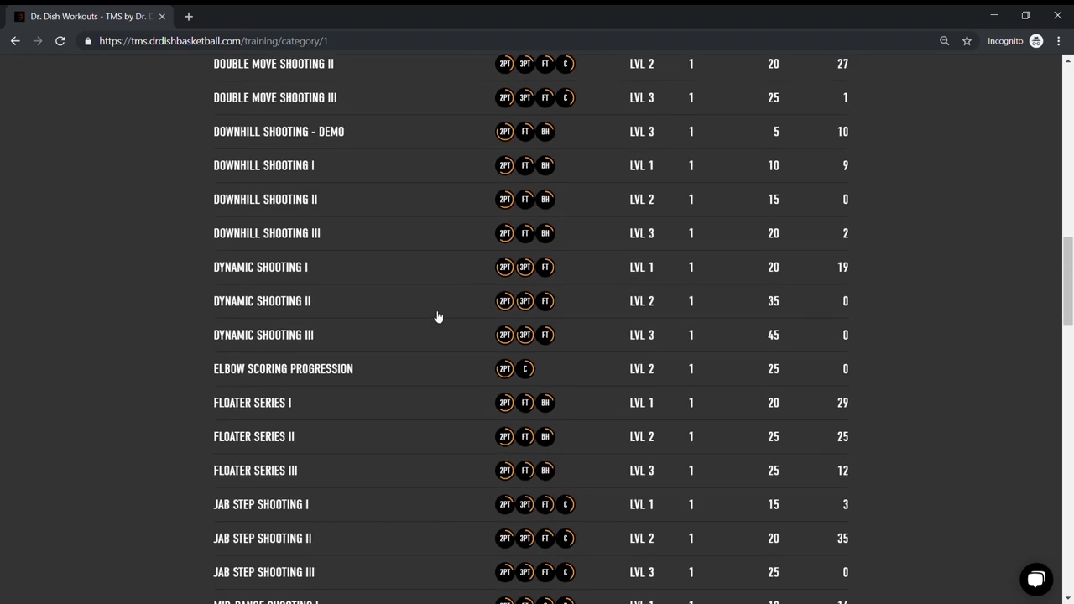
scroll(439, 316, "up", 14)
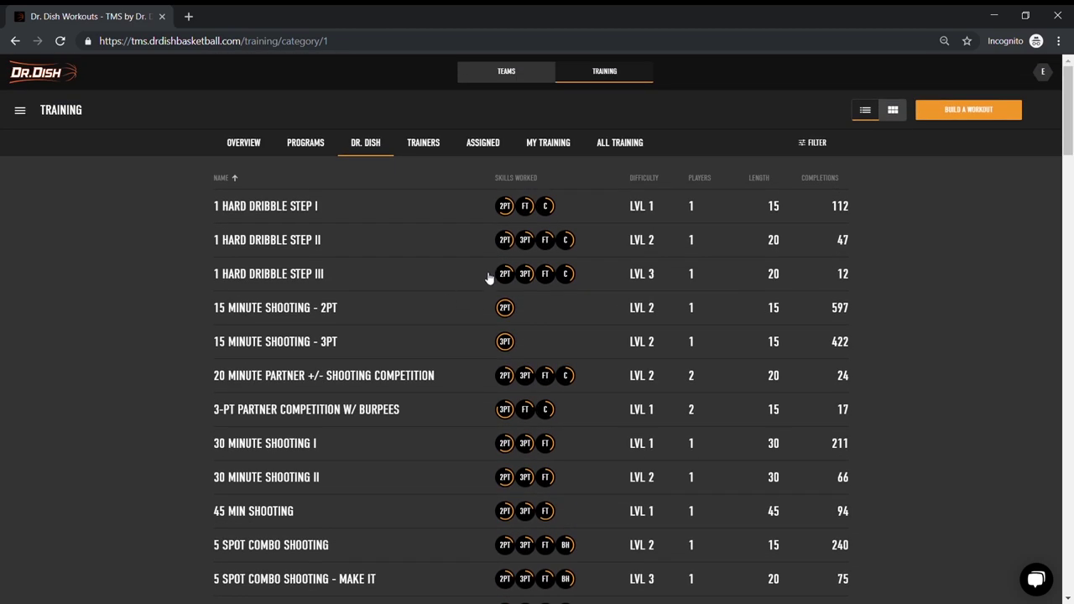
Step: Filter to One player, 2 and 3 Point Shots, Level 1, 1-30 and 31-60 minutes
left_click(800, 151)
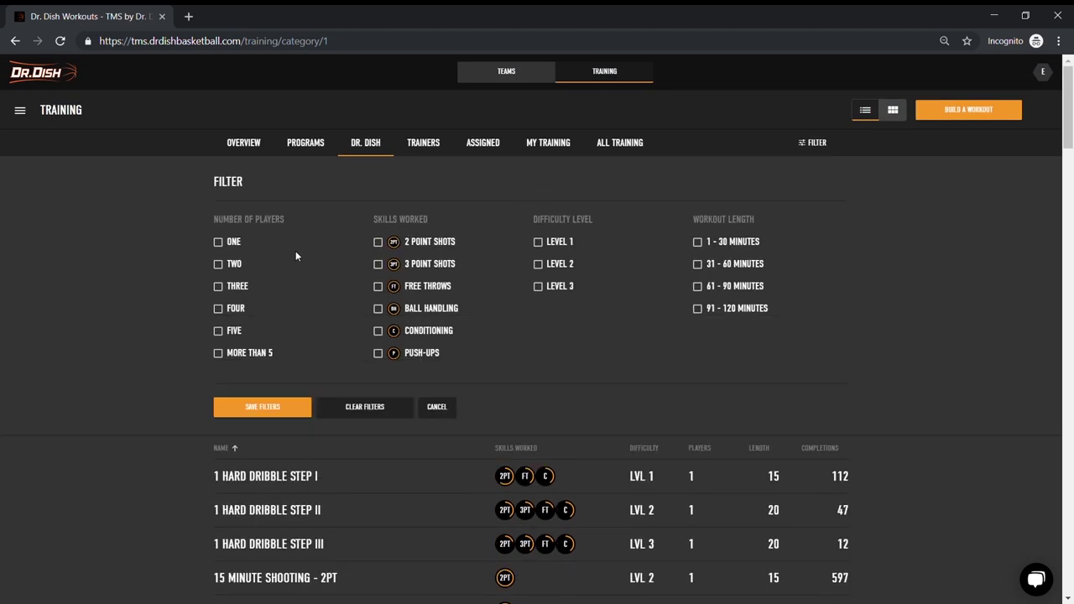
left_click(232, 244)
left_click(412, 247)
left_click(411, 270)
left_click(543, 243)
left_click(696, 242)
left_click(698, 264)
left_click(261, 408)
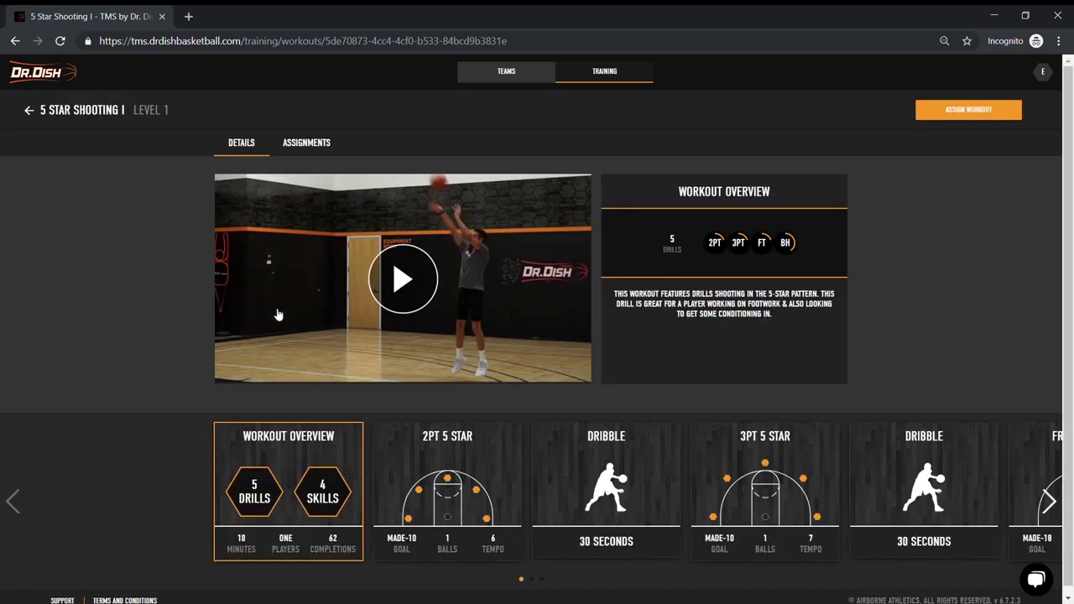
Step: Preview the 2PT 5 STAR and 3PT 5 STAR drills, then go back and open Trainers
left_click(453, 474)
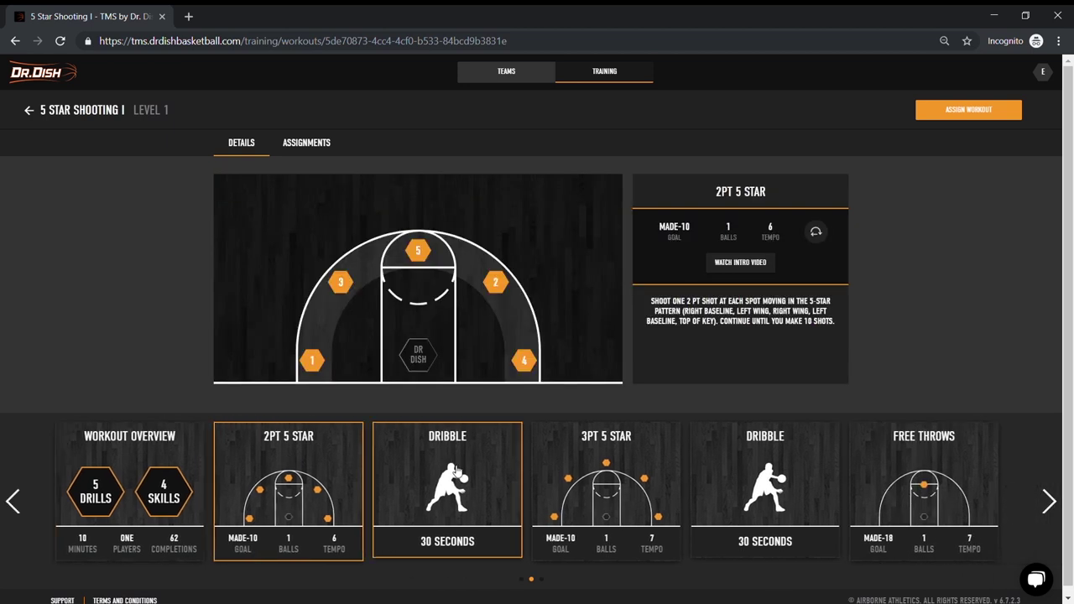
left_click(458, 474)
left_click(455, 473)
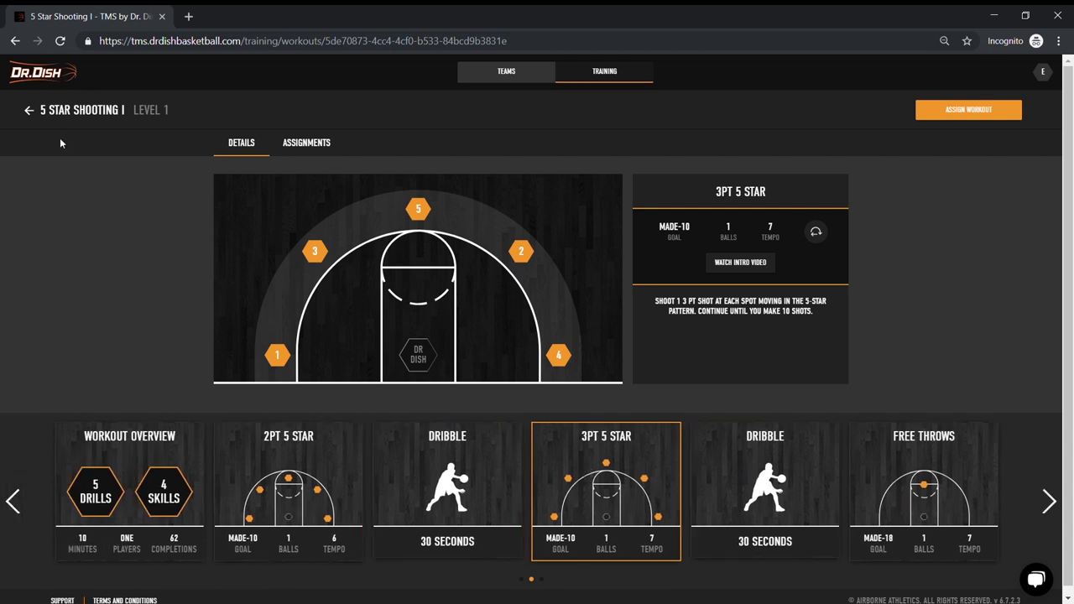
left_click(28, 110)
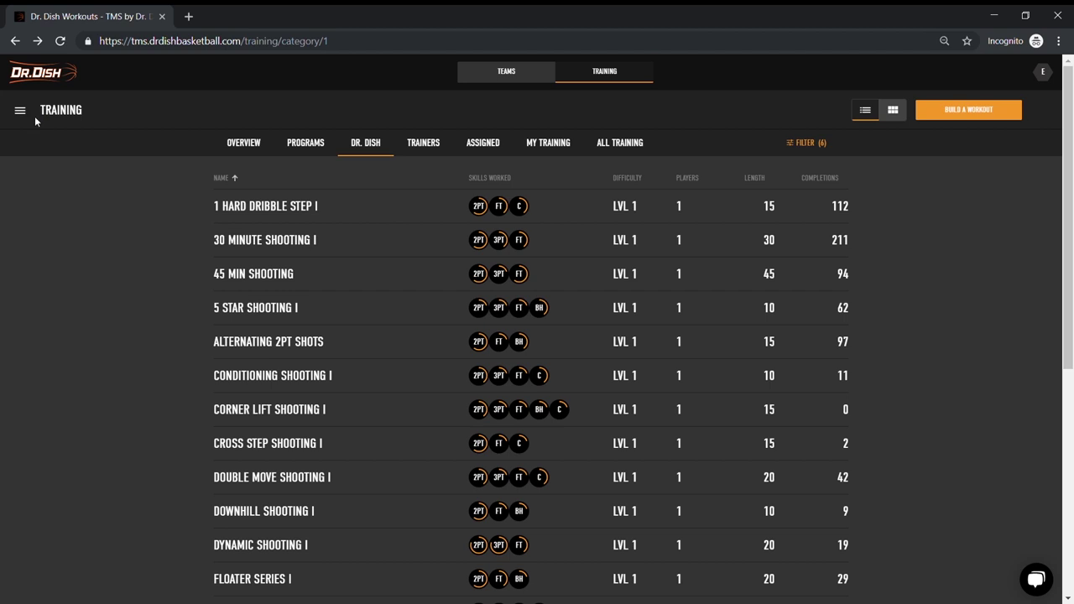
left_click(425, 148)
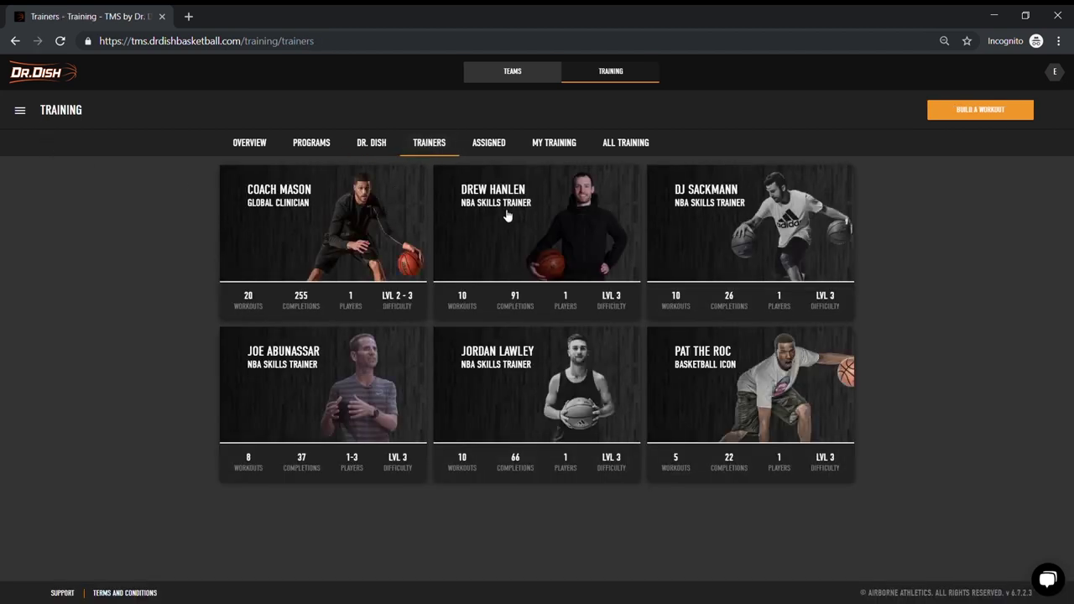
Step: Open a trainer's Quick Security Progression workout and preview BTL X2, BTB X2 and COMBO 1 DRIBBLE
left_click(545, 385)
scroll(544, 385, "down", 3)
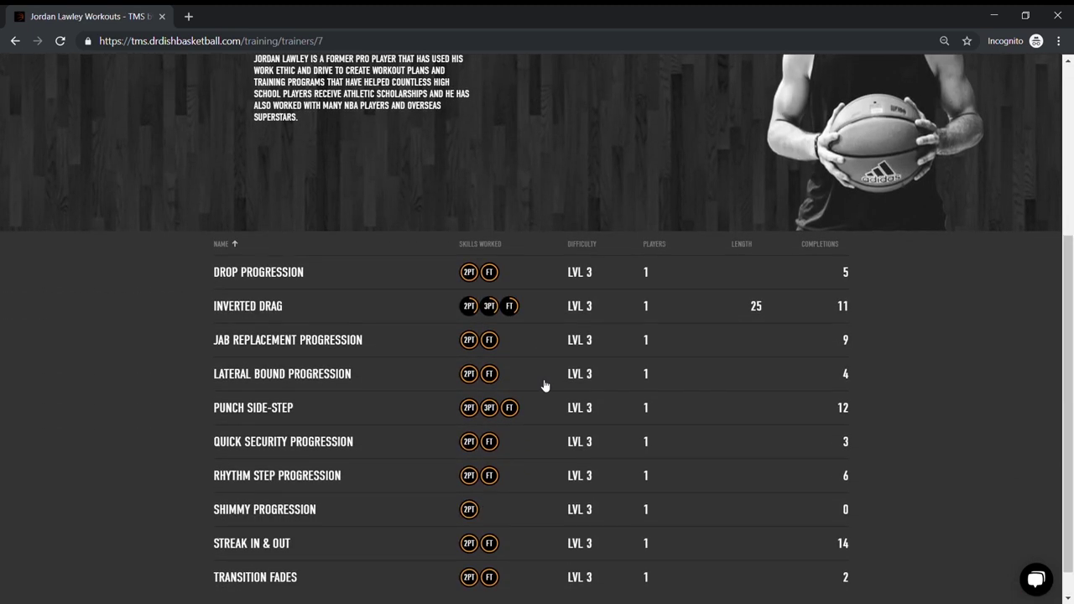
left_click(296, 448)
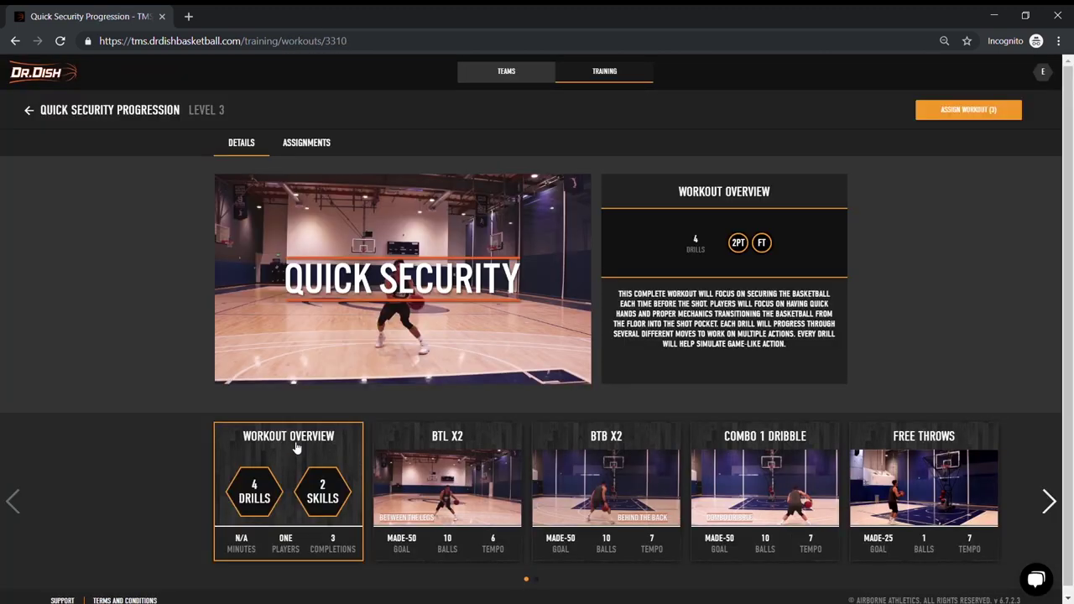
left_click(491, 492)
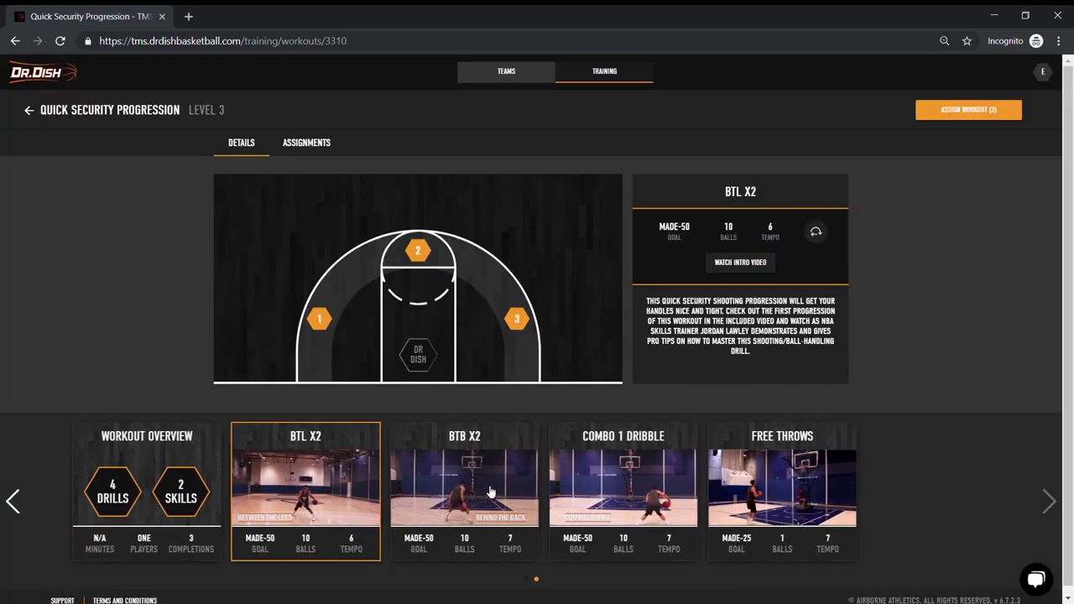
left_click(416, 500)
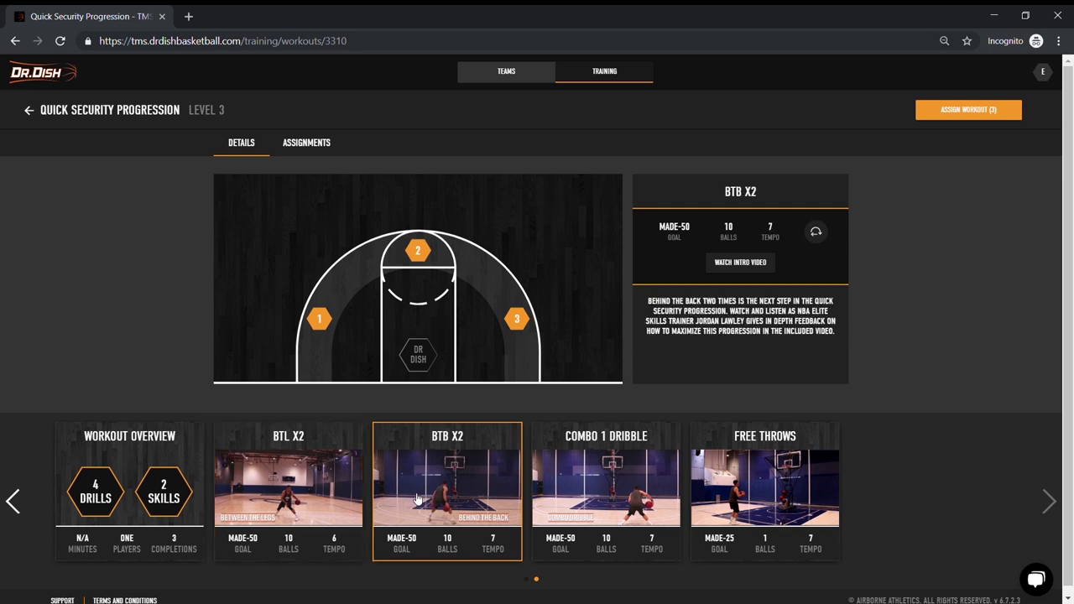
left_click(610, 474)
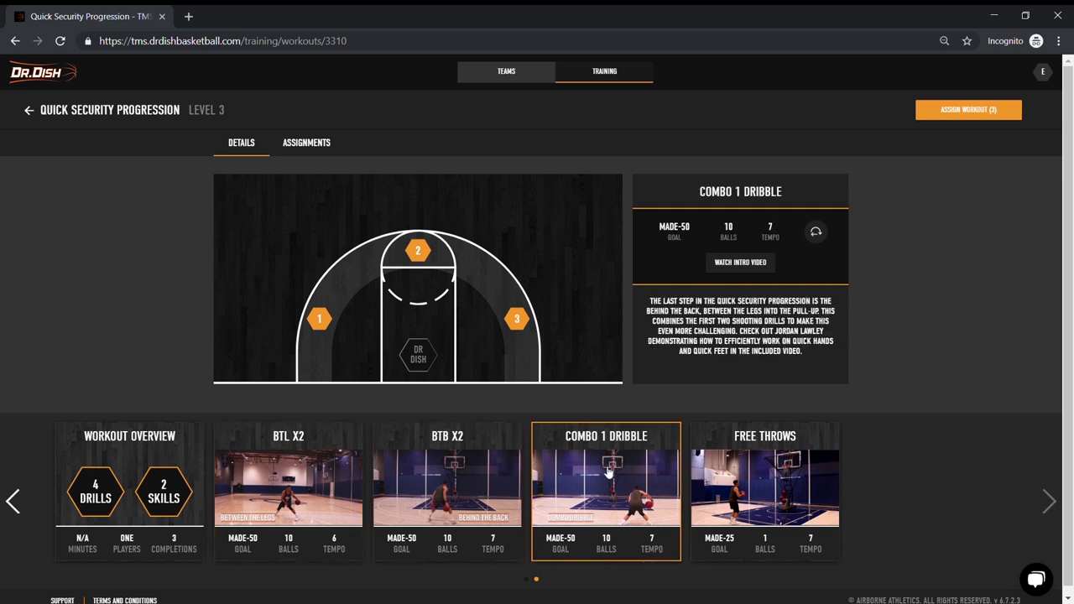
Step: Play part of the COMBO 1 DRIBBLE intro video, pause it, and close it
left_click(740, 266)
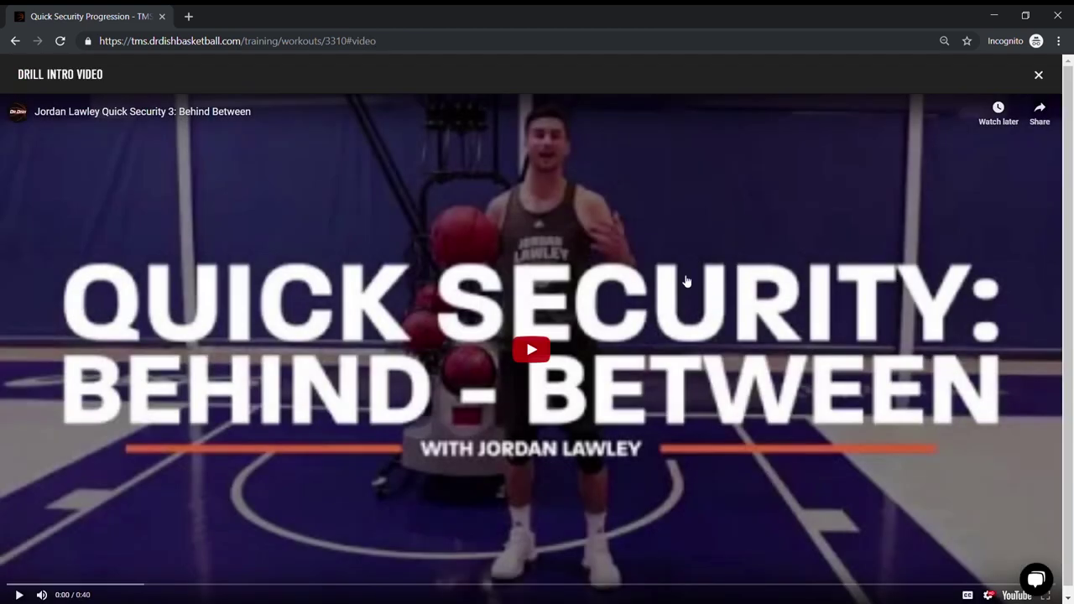
left_click(538, 346)
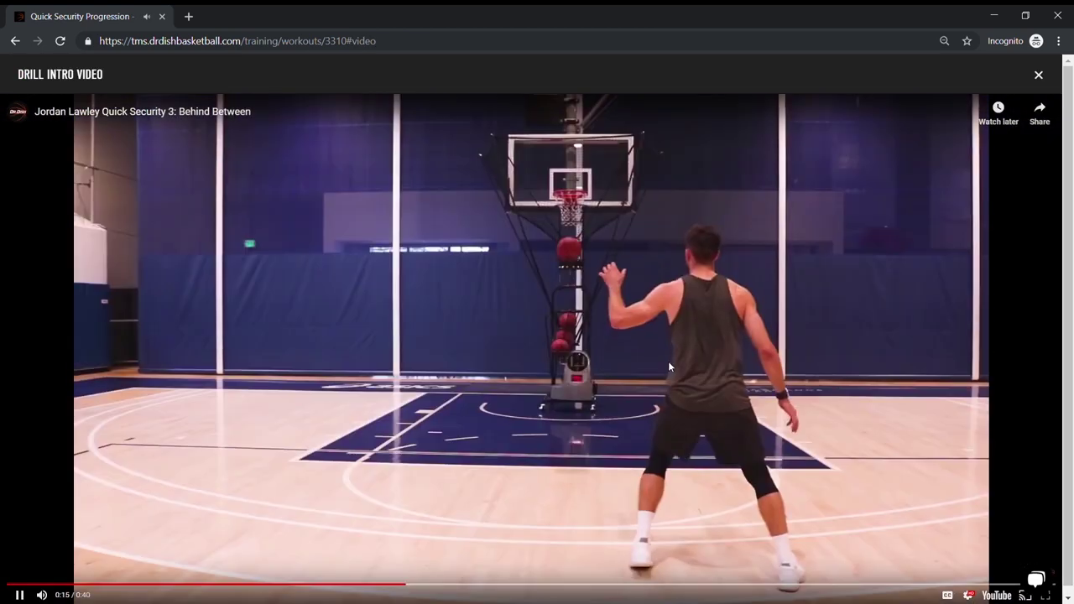
left_click(609, 368)
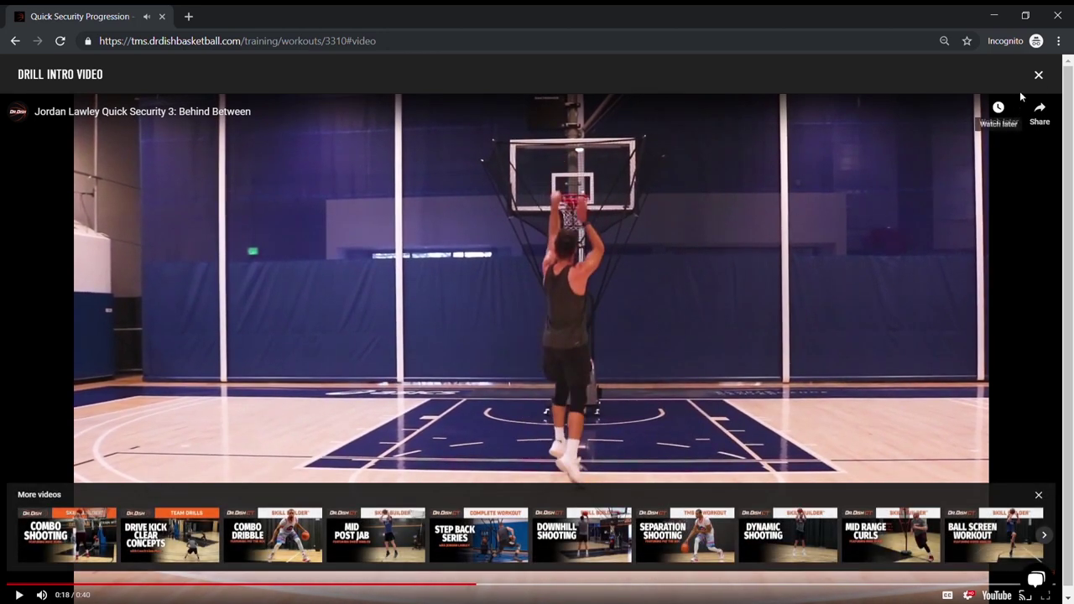
left_click(1038, 75)
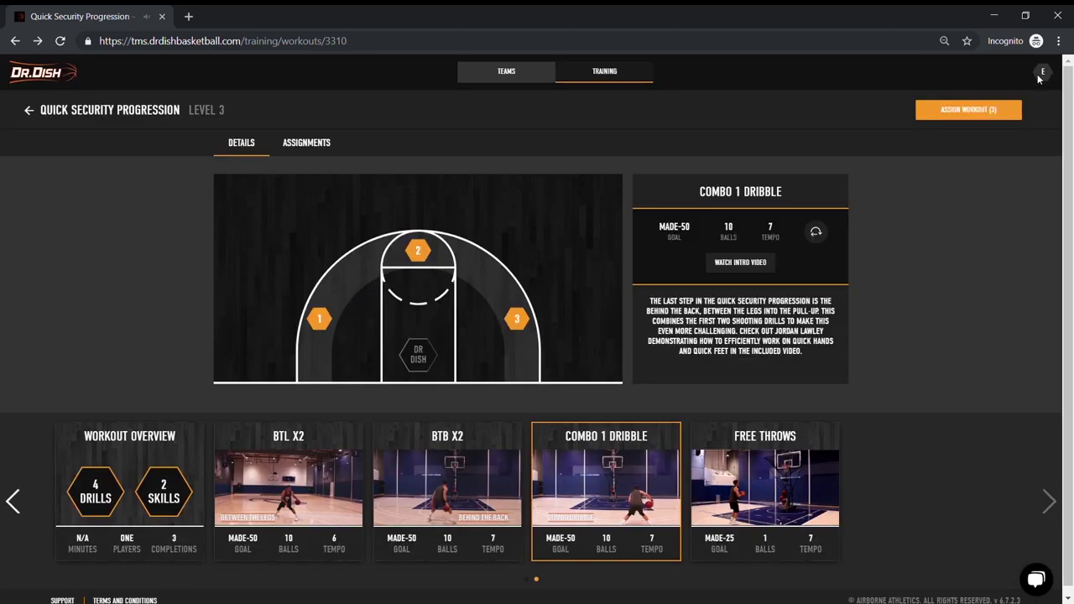
Step: Open the workout's assignments and select two more players
left_click(973, 114)
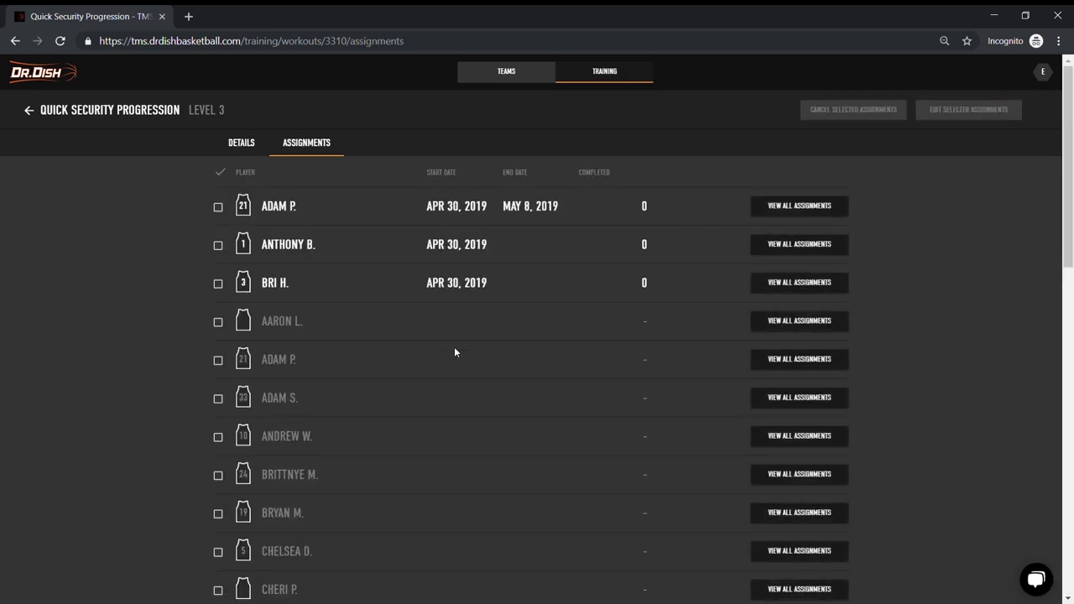
scroll(366, 366, "down", 4)
left_click(220, 268)
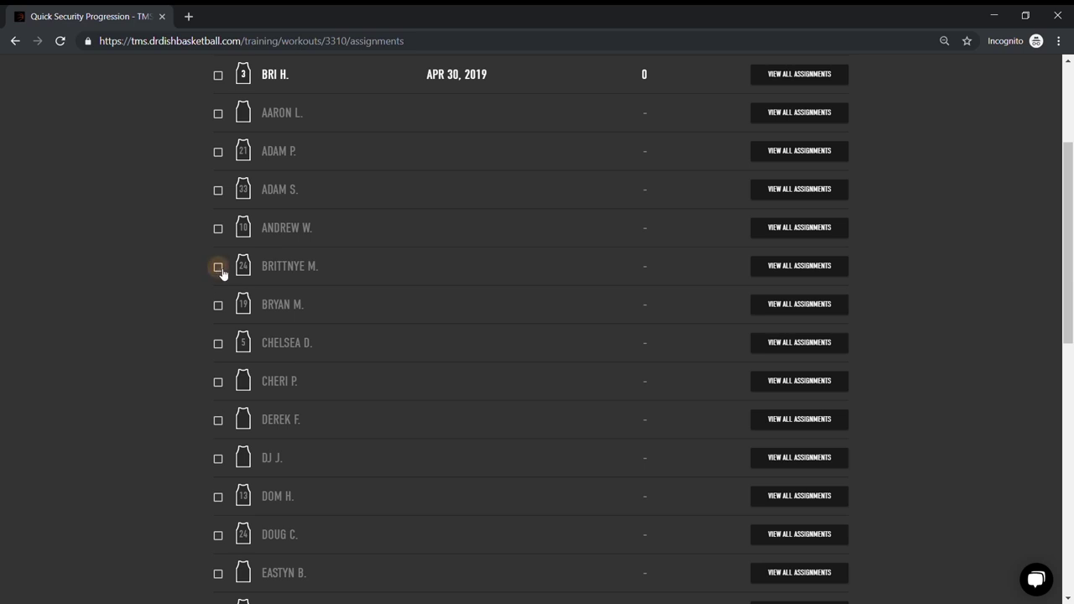
left_click(220, 305)
scroll(438, 242, "up", 5)
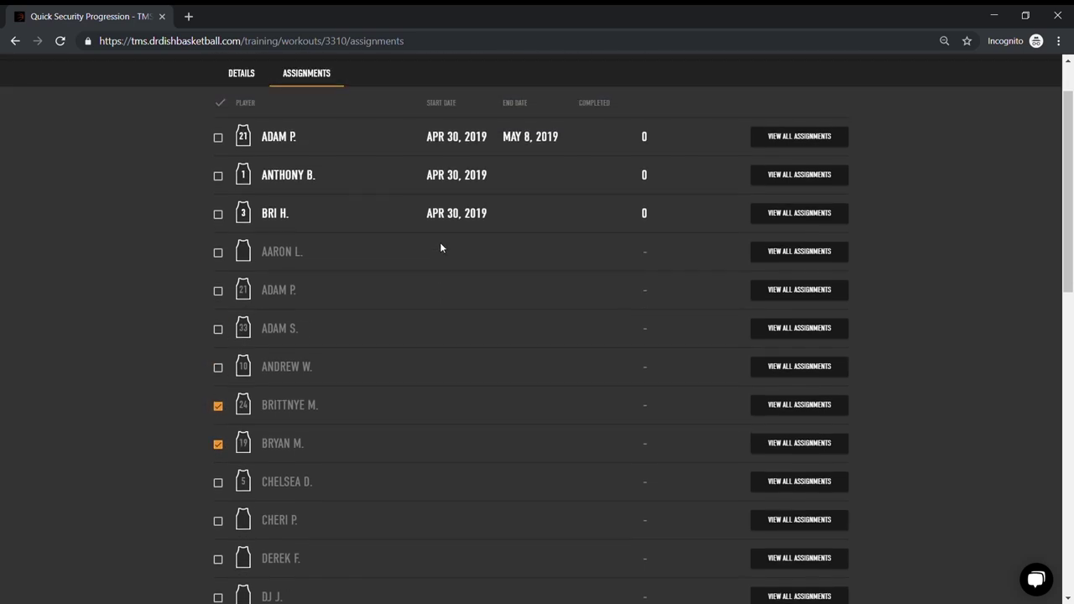
Step: Give their assignments an end date of May 8, 2019, save, and return to Training
left_click(953, 114)
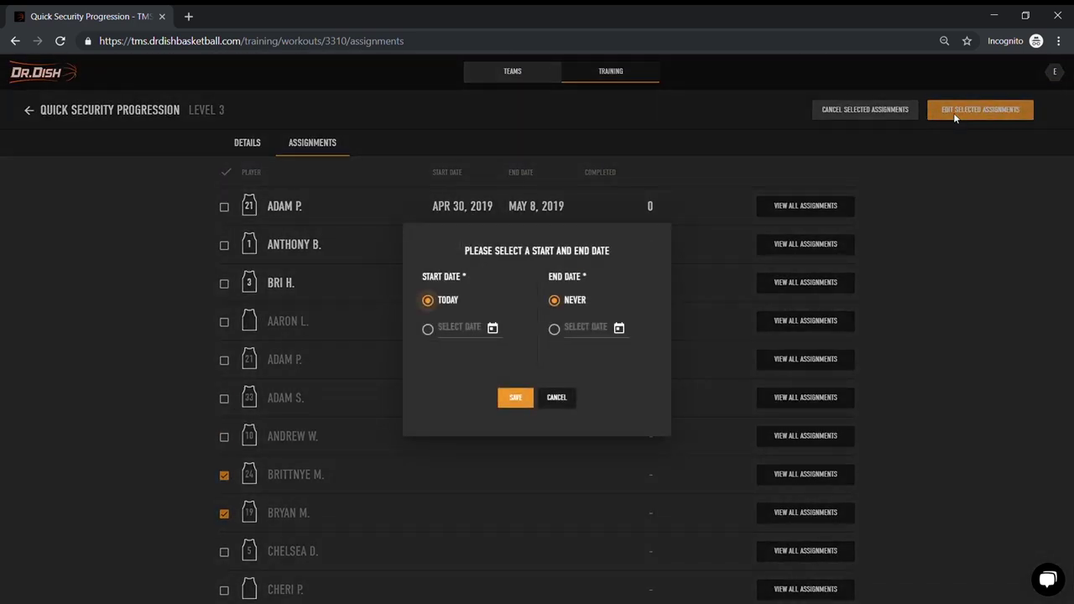
left_click(555, 331)
left_click(691, 144)
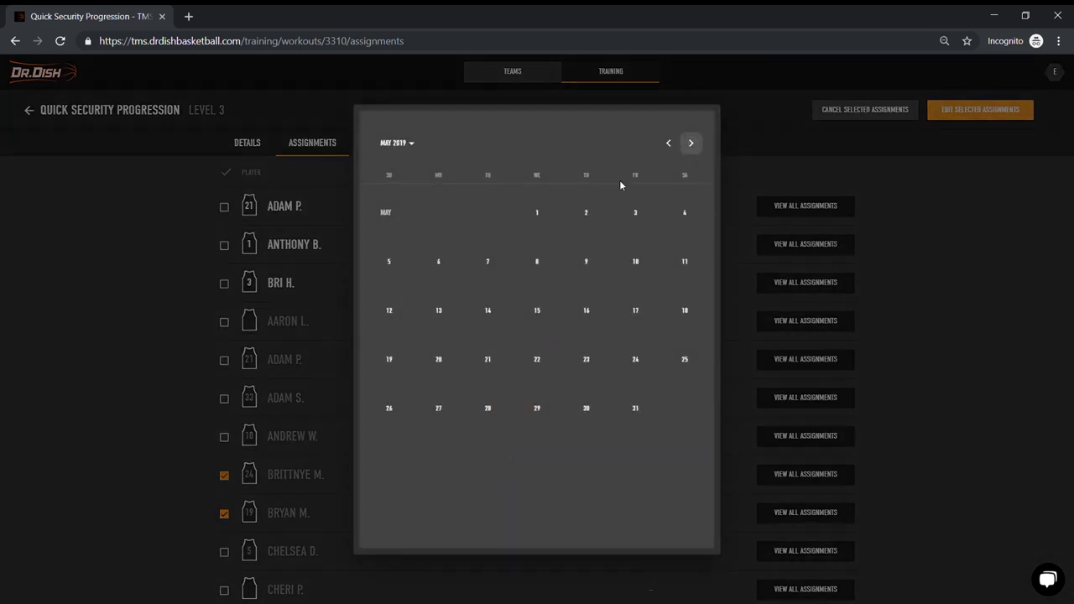
left_click(538, 261)
left_click(525, 402)
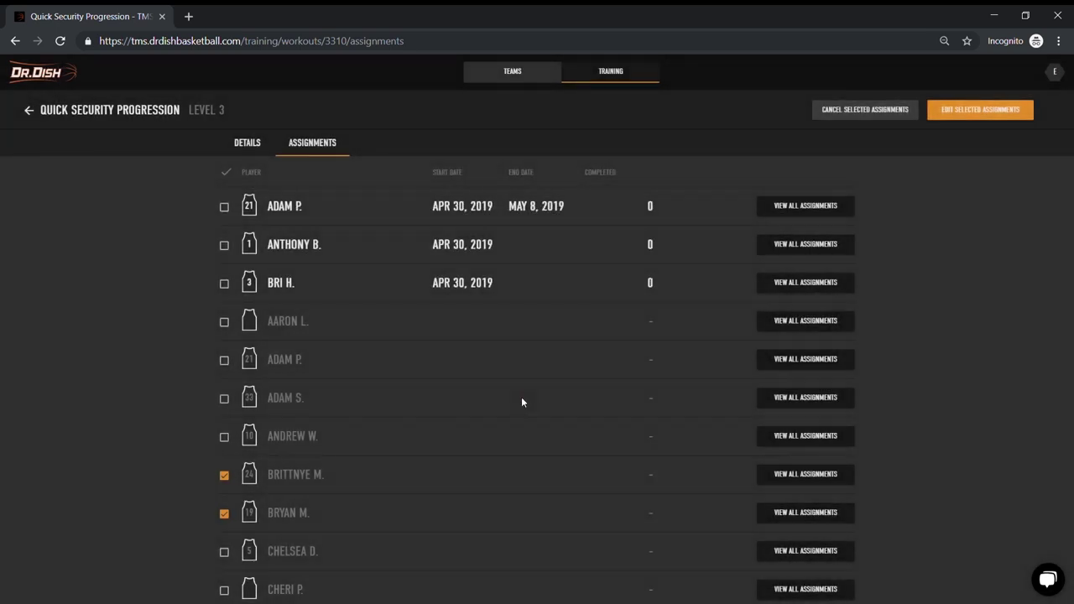
left_click(606, 77)
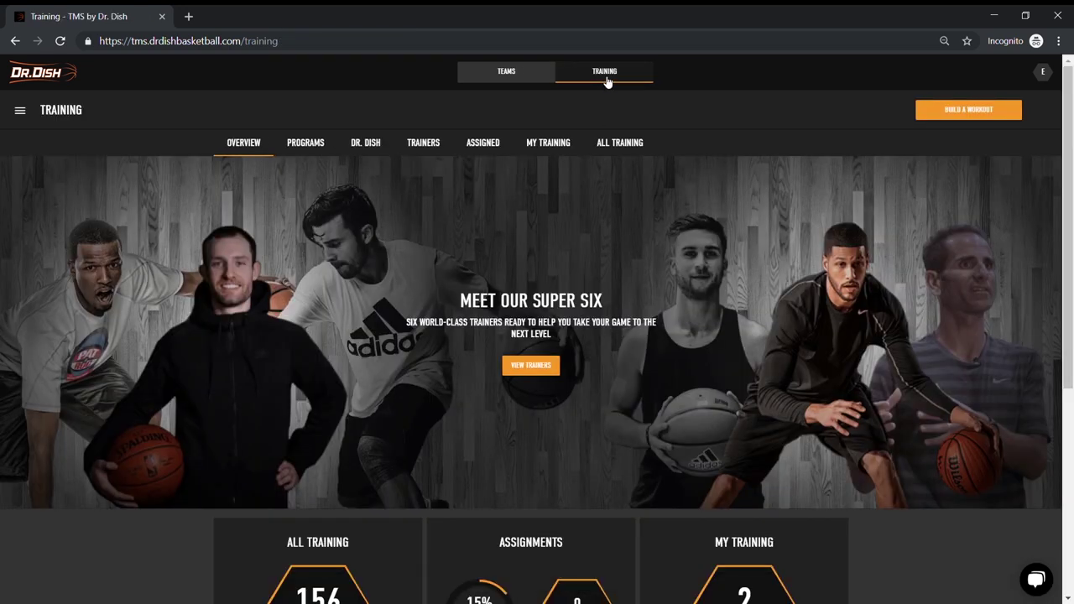
Step: Browse the Assigned and My Training workout lists, cancel the filter, then open Programs
left_click(494, 144)
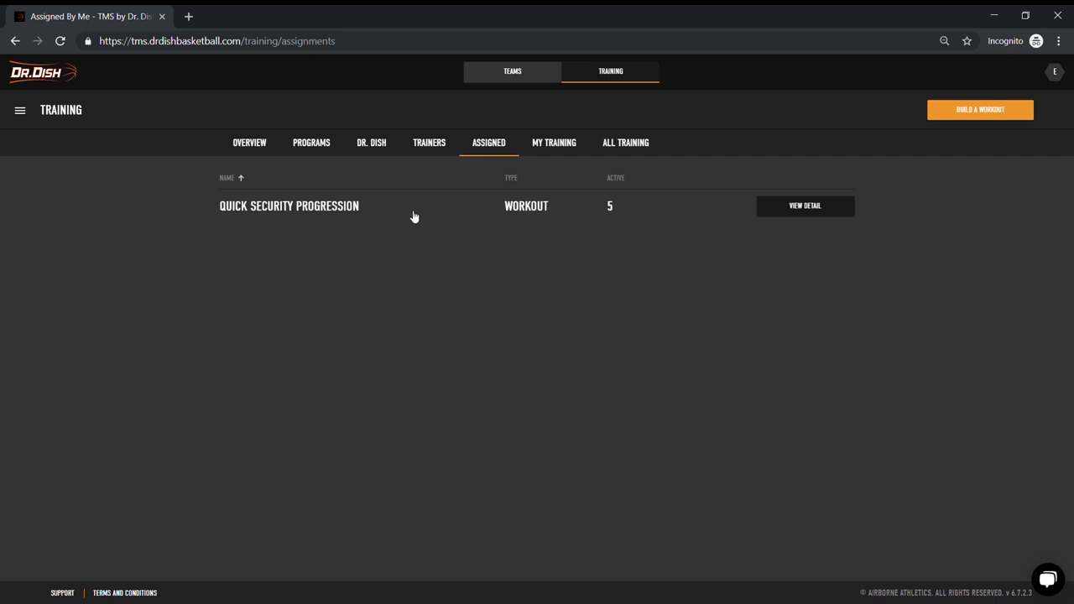
left_click(547, 147)
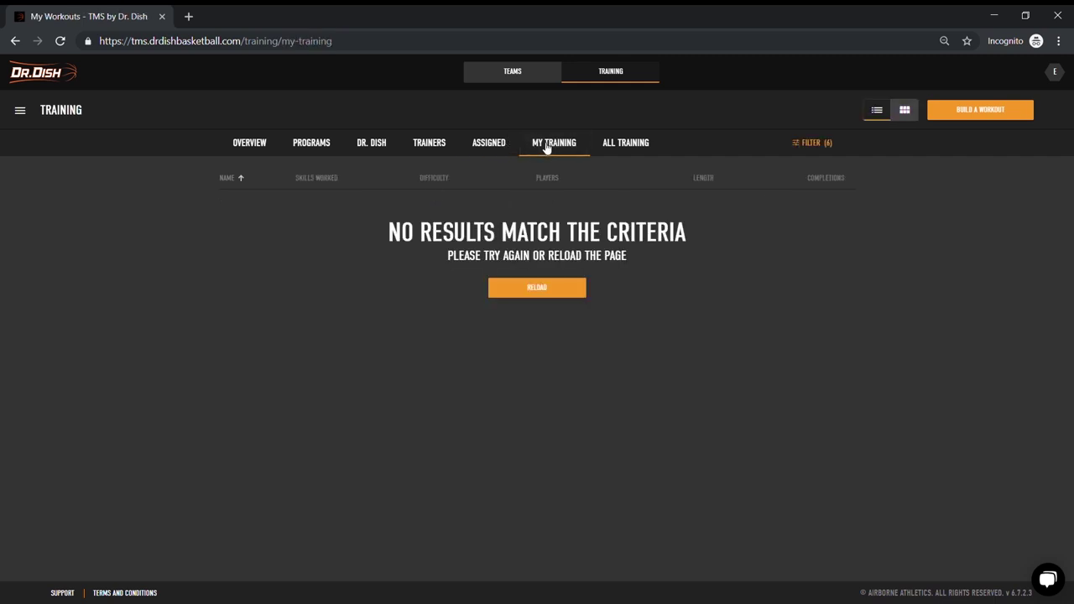
left_click(803, 147)
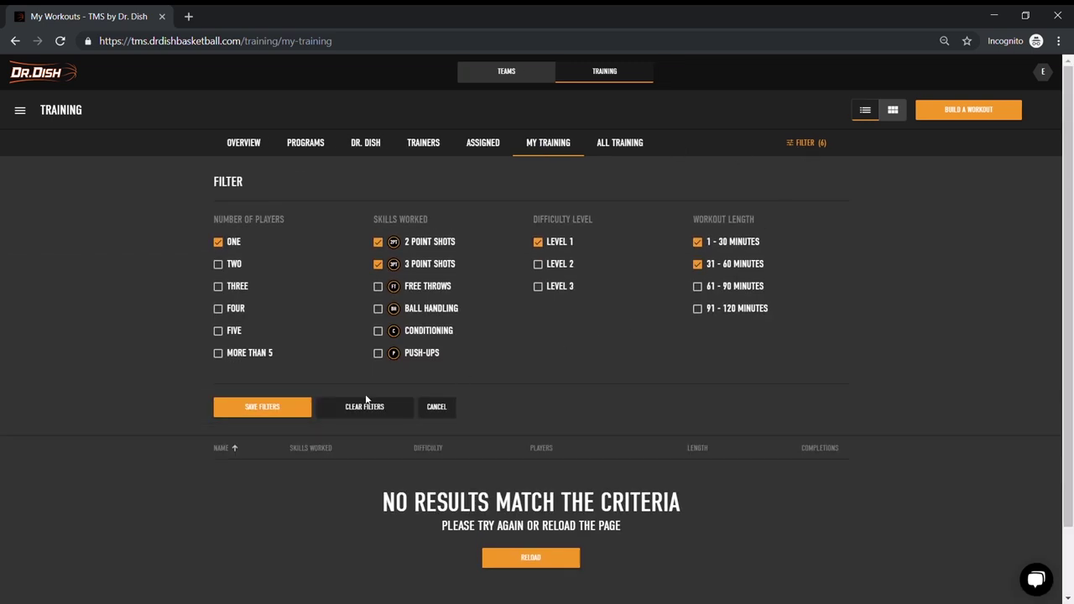
left_click(432, 408)
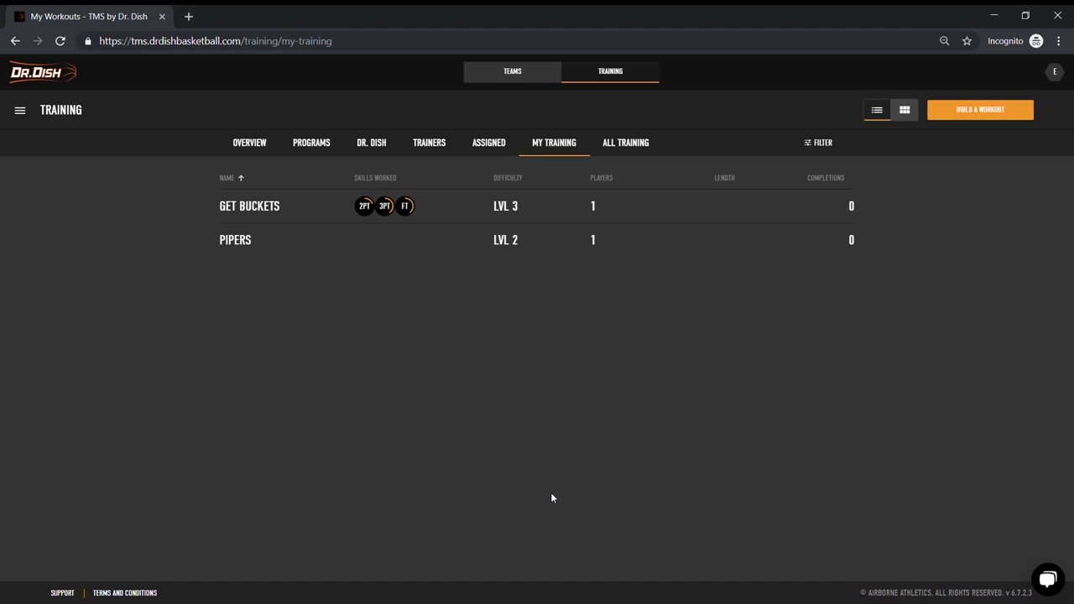
left_click(313, 148)
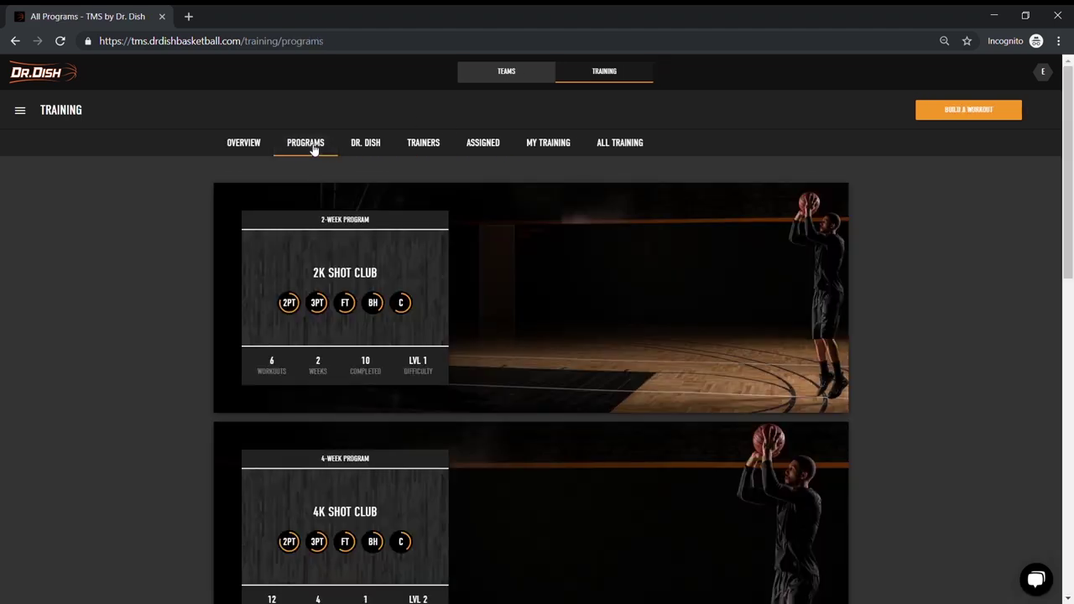
Step: Scroll the 2K Shot Club program, view Week 1 Shot Club #1, then return to Training
scroll(508, 263, "down", 9)
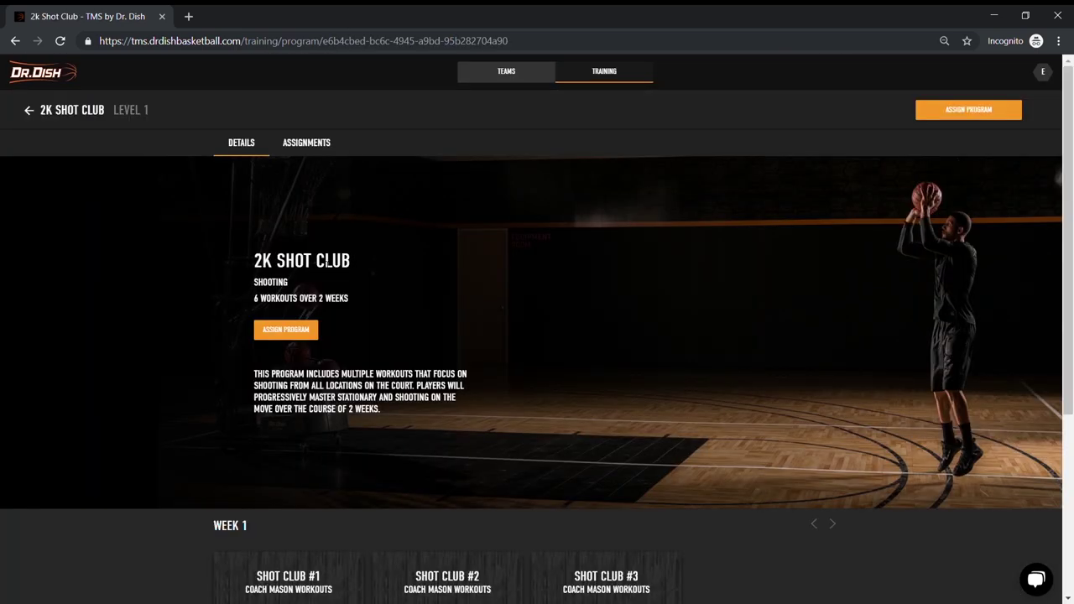
scroll(324, 264, "down", 3)
scroll(284, 319, "down", 1)
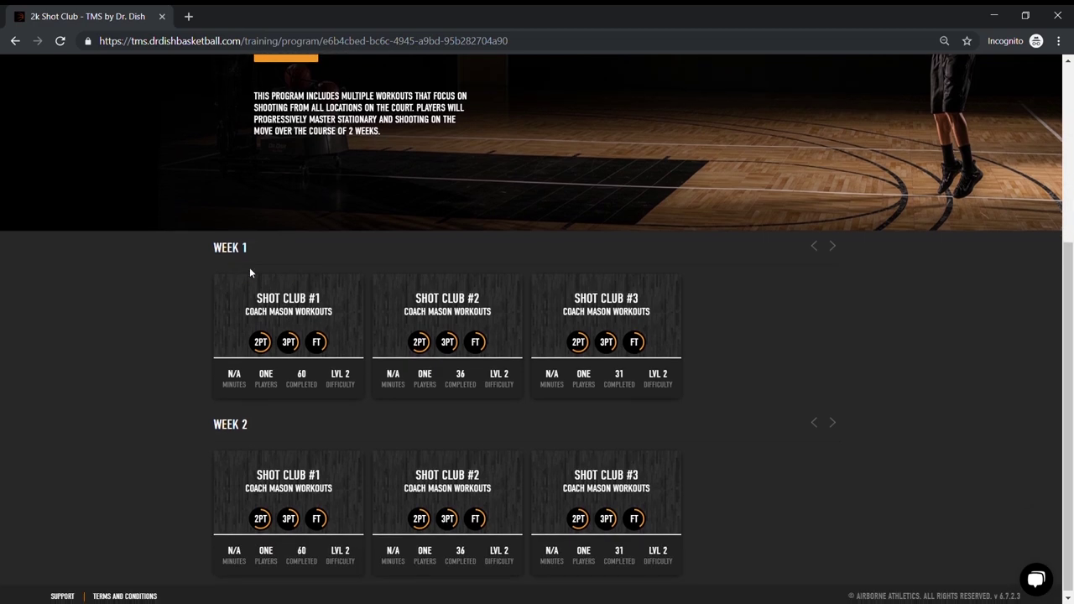
left_click(280, 313)
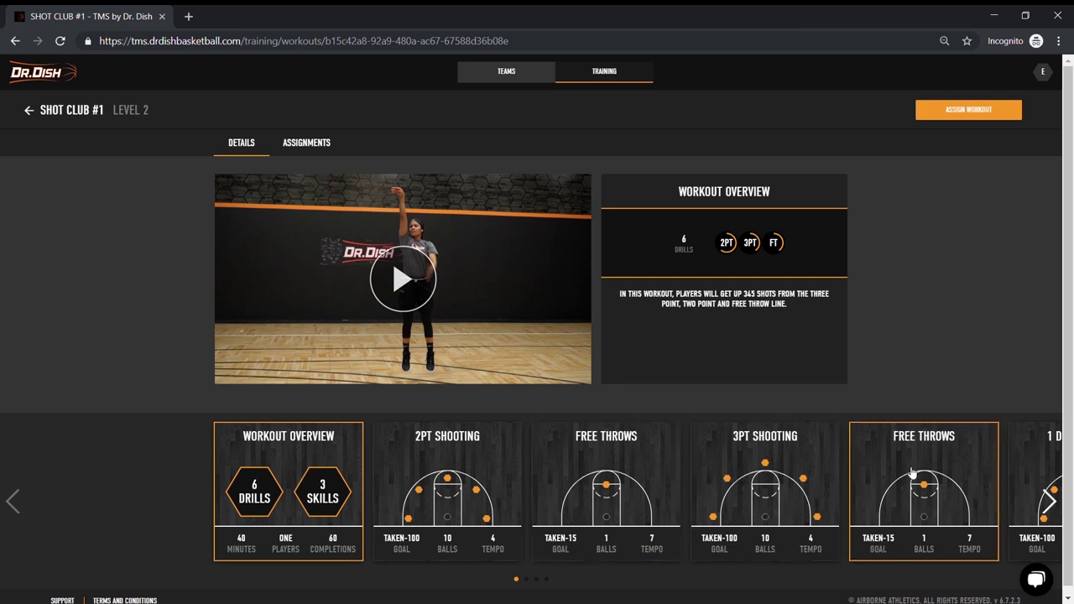
left_click(29, 110)
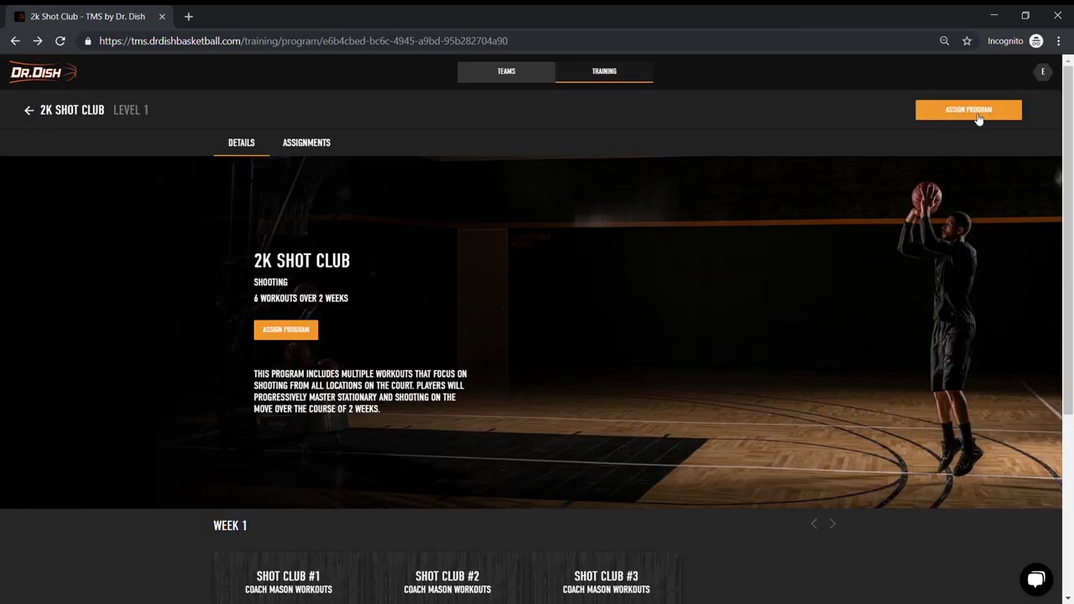
left_click(606, 76)
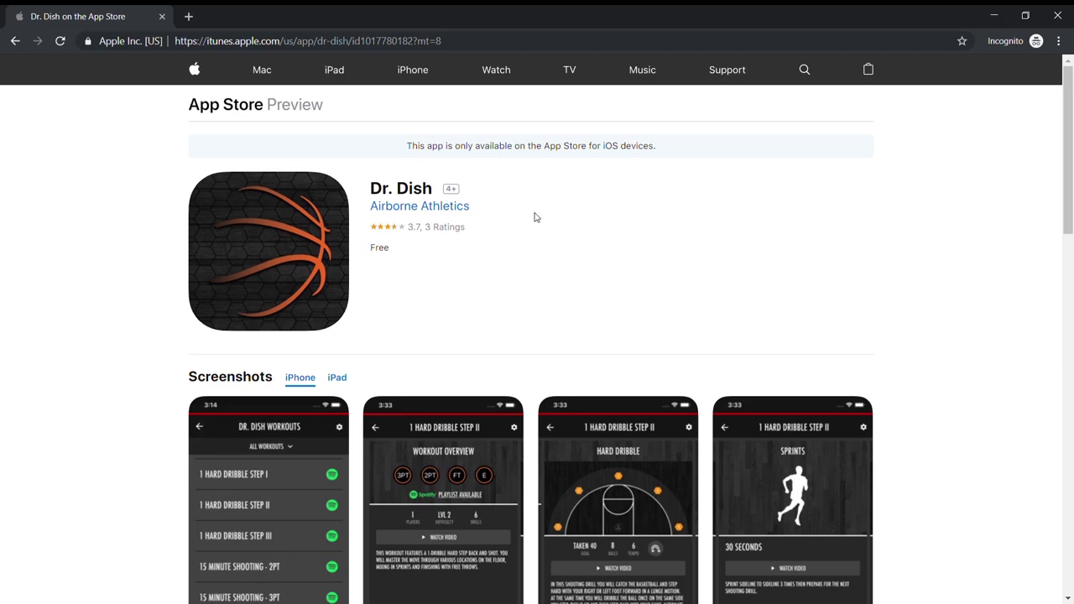
scroll(521, 215, "down", 3)
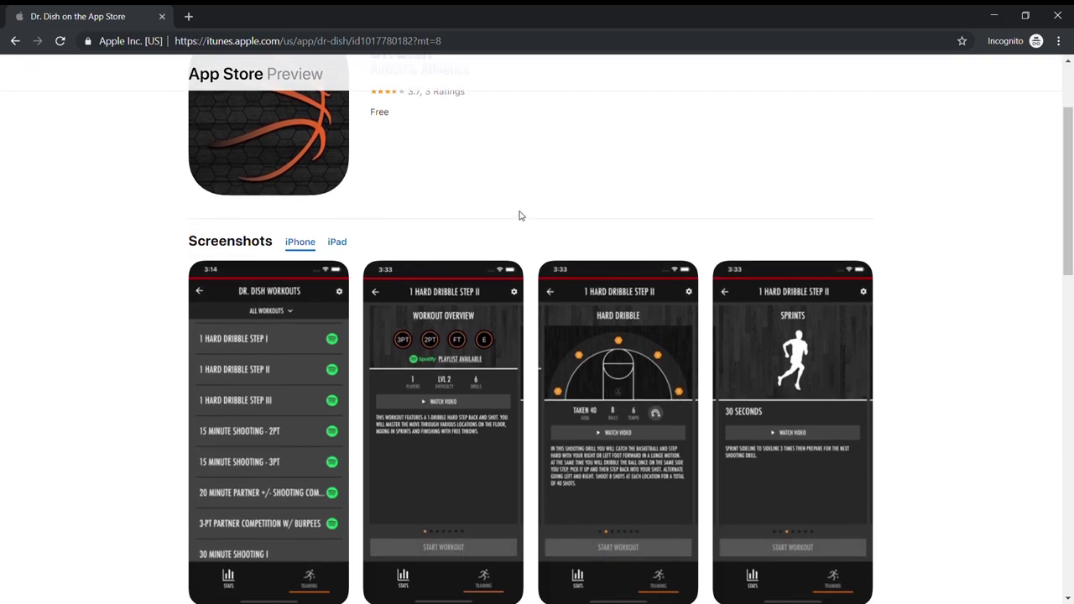
scroll(532, 521, "right", 3)
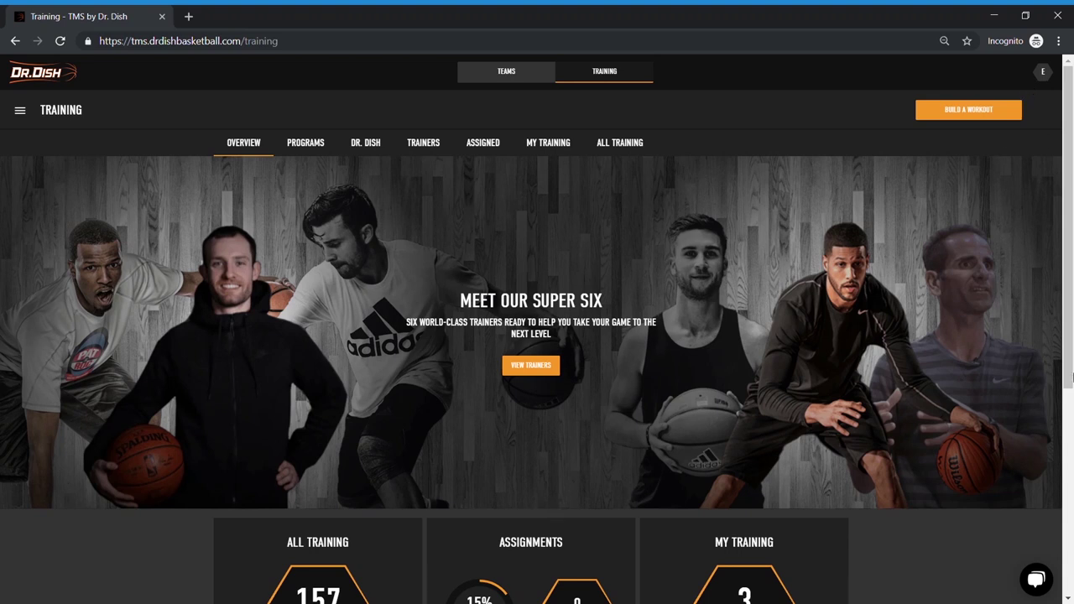
Step: Start a new workout named PIPER SHOOTING at Level 2
left_click(986, 115)
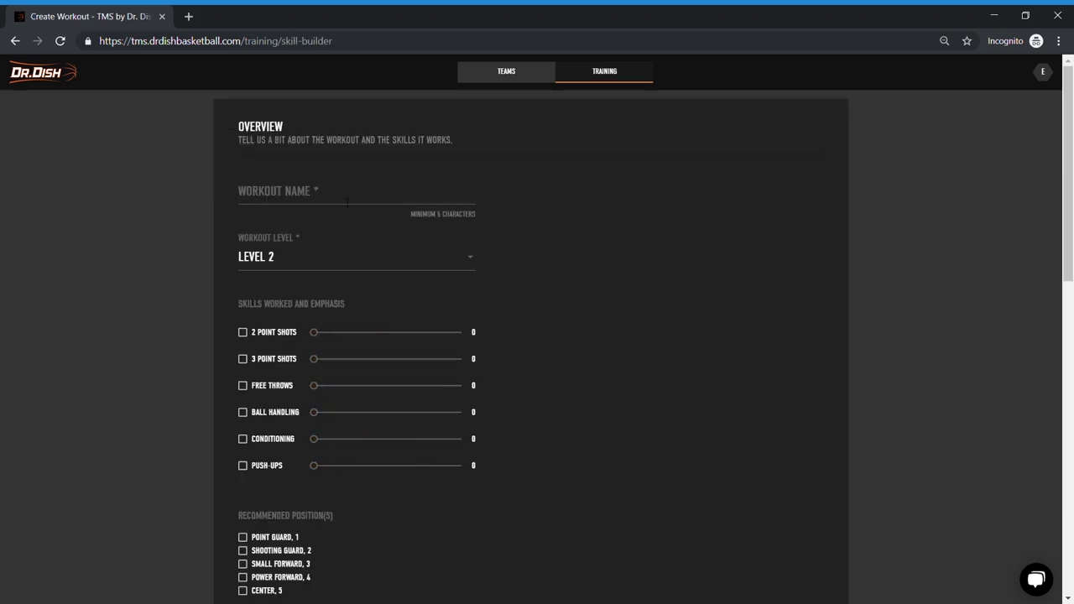
left_click(349, 199)
type("PIPER ")
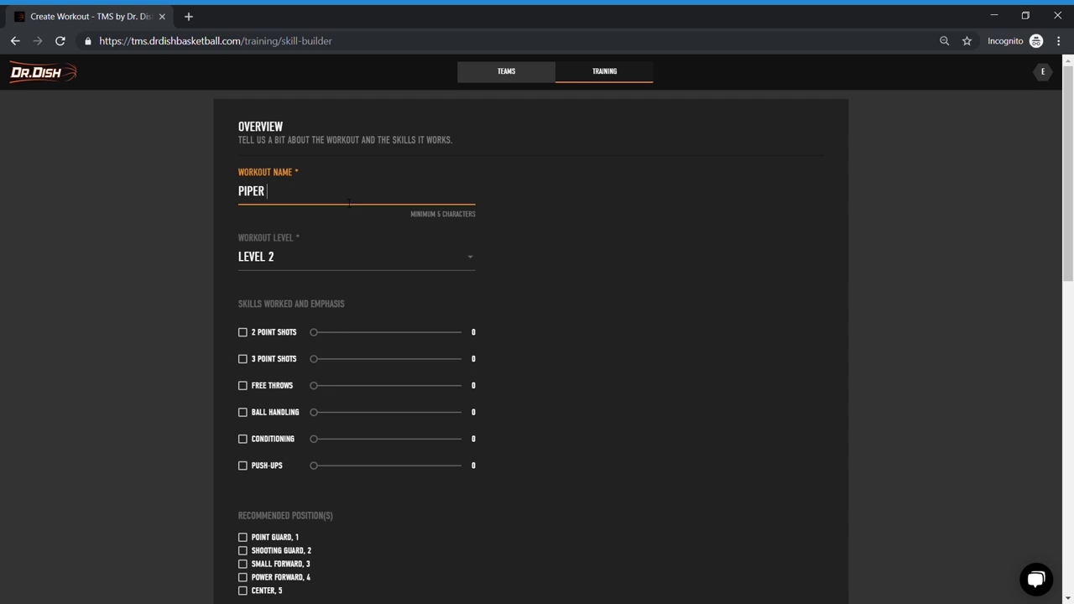
type("SHOOTING")
left_click(348, 256)
left_click(348, 257)
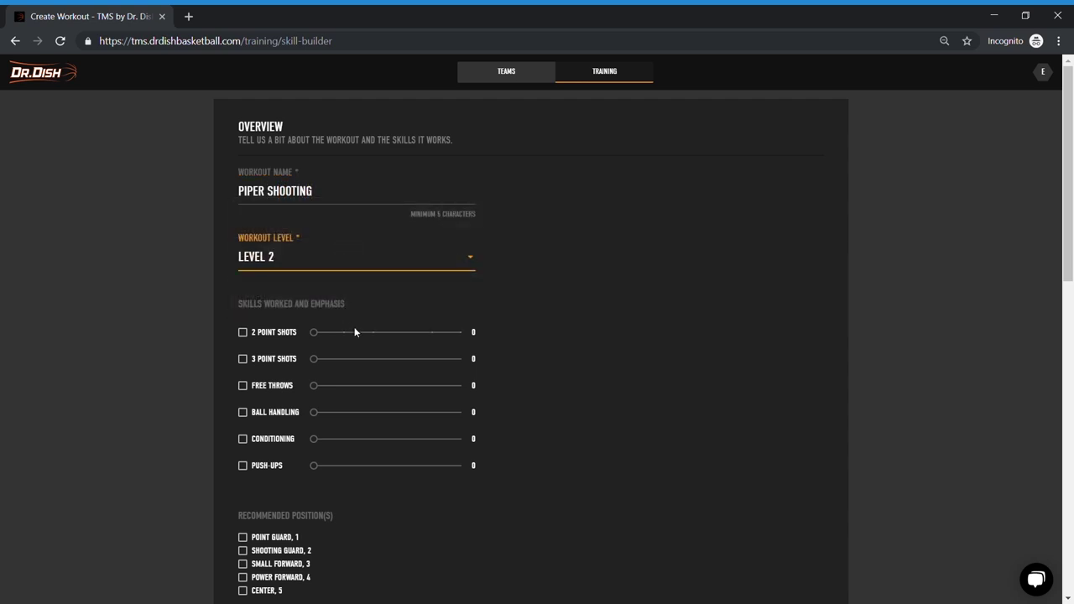
Step: Weight 2- and 3-point shots at 3 and free throws at 1, recommended for point and shooting guards
left_click(402, 332)
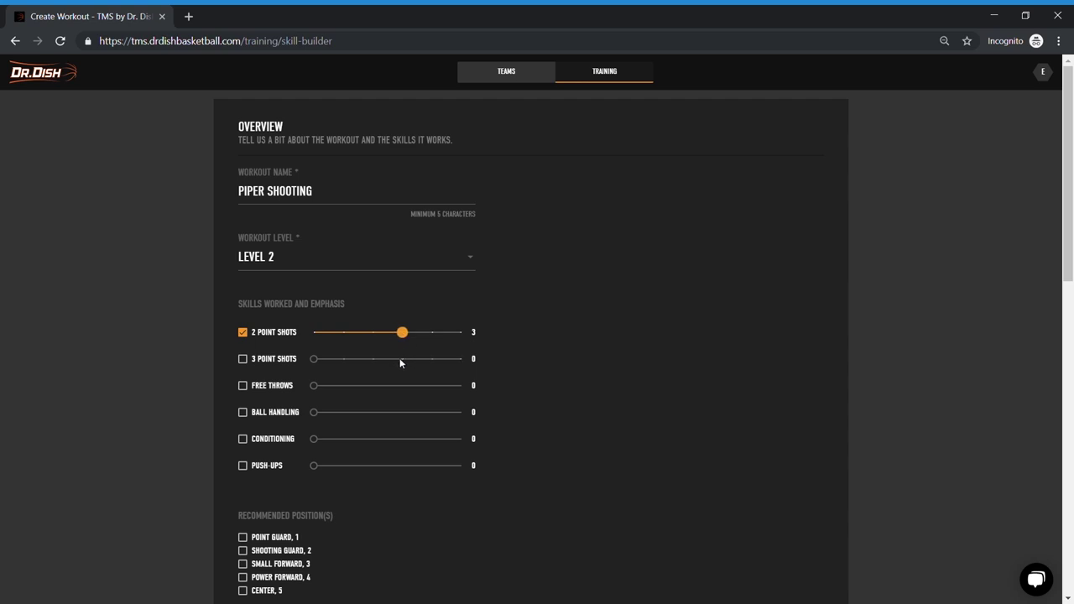
left_click(402, 359)
left_click(345, 385)
scroll(349, 383, "down", 3)
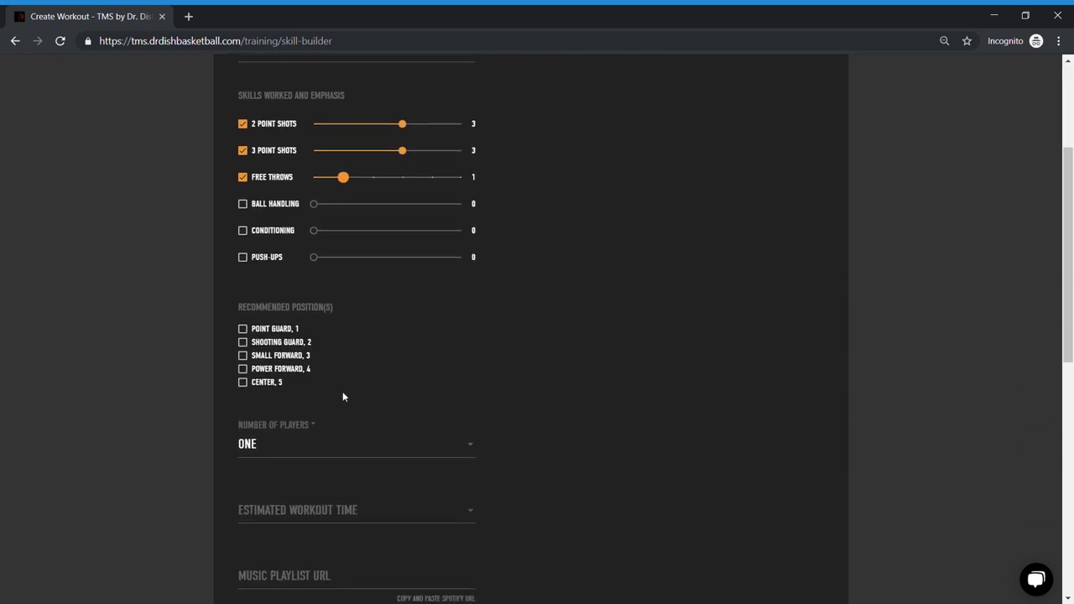
left_click(292, 329)
left_click(292, 342)
Step: Leave the estimated workout time not set
scroll(416, 378, "down", 2)
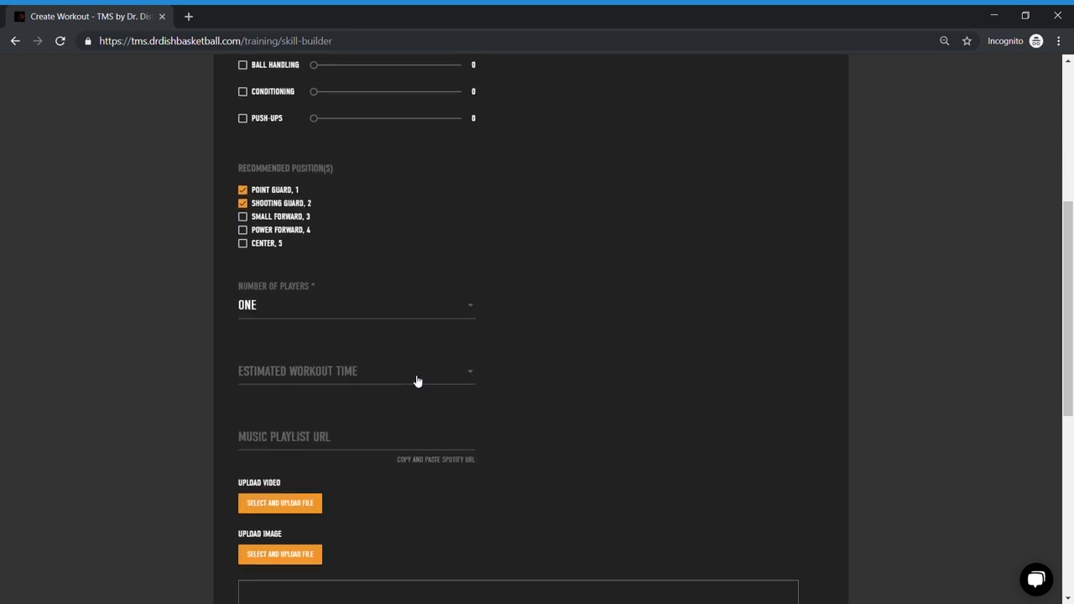
scroll(429, 371, "down", 1)
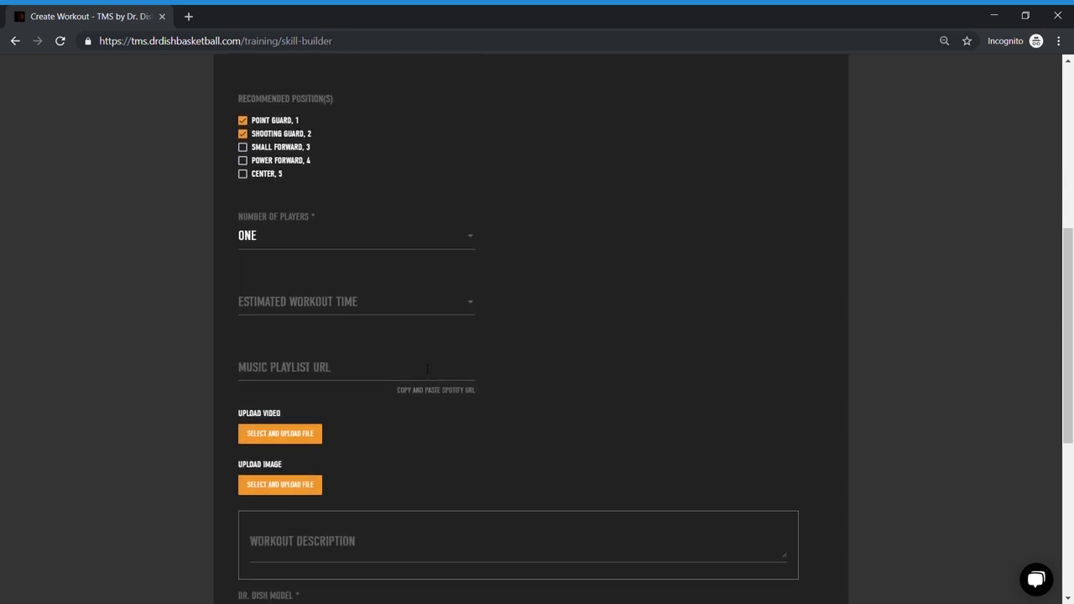
scroll(427, 370, "down", 1)
left_click(408, 242)
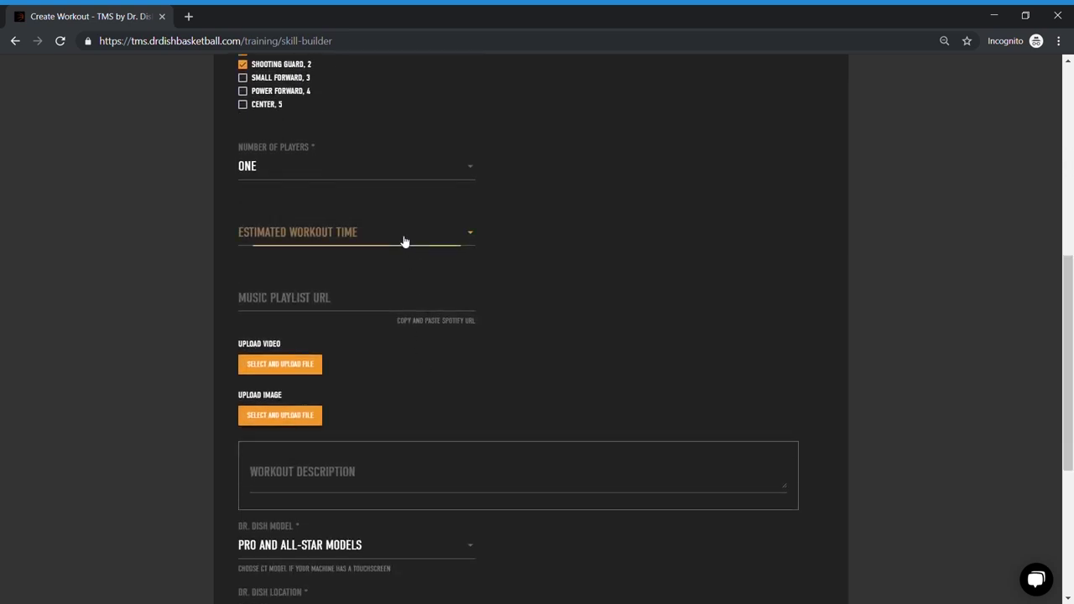
left_click(391, 246)
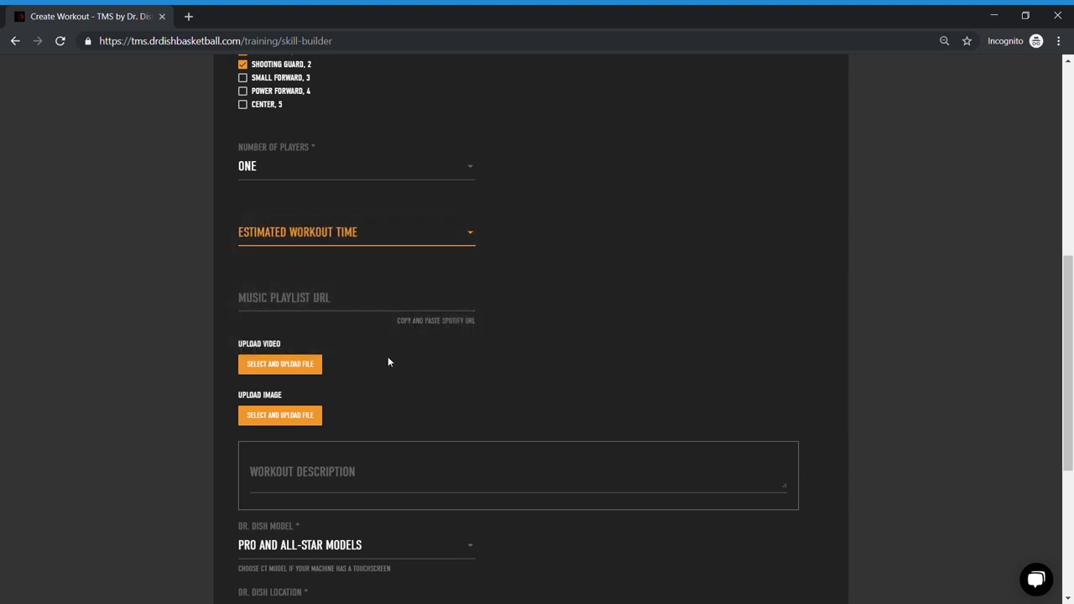
Step: Paste the conditioning text into the workout description
scroll(389, 361, "down", 1)
scroll(367, 377, "down", 1)
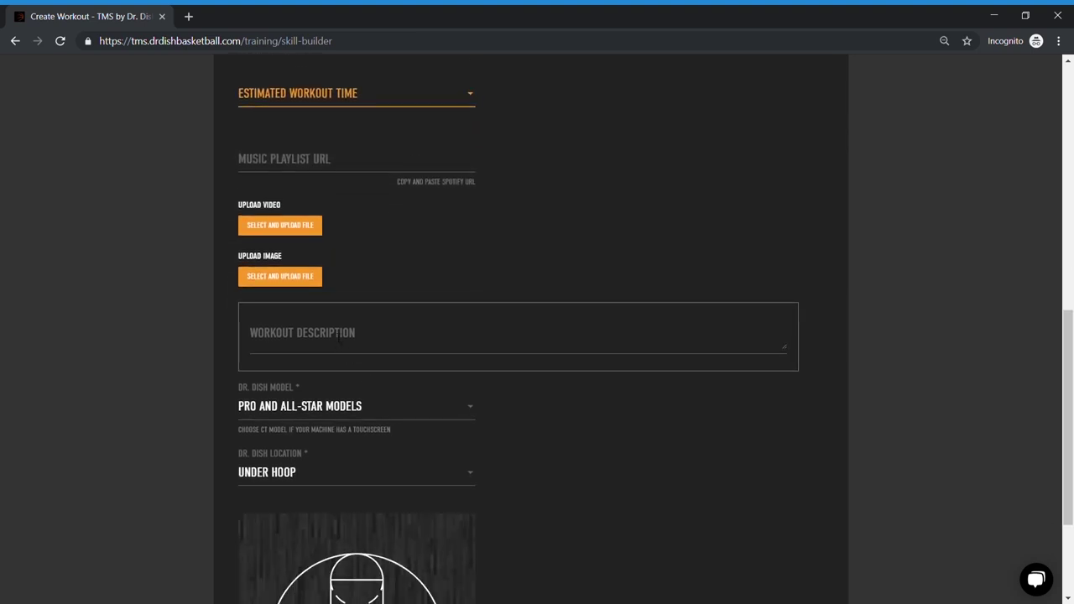
left_click(339, 337)
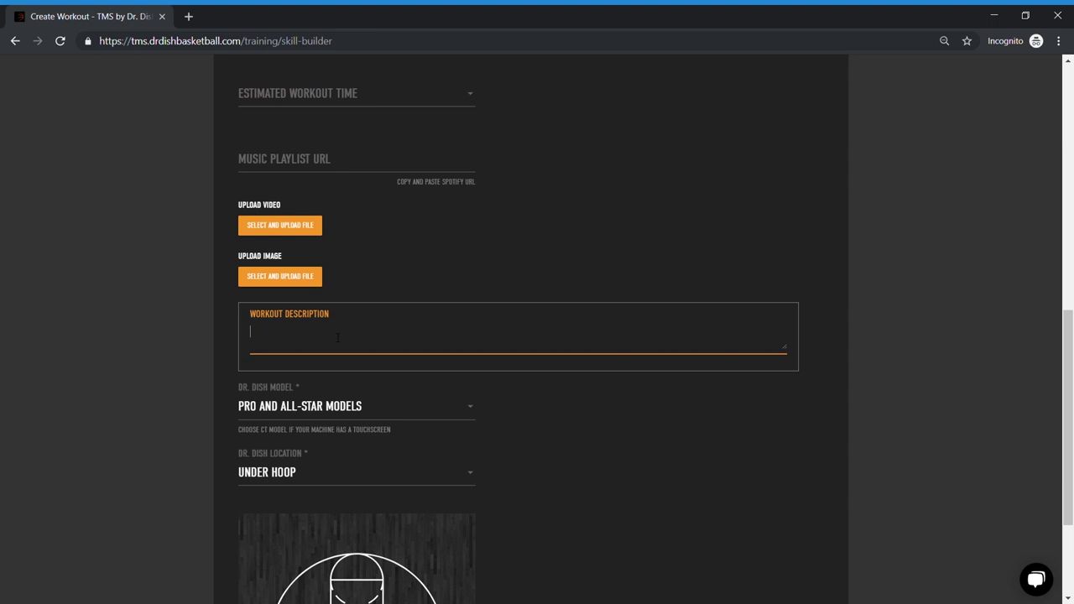
type("COMPLETE CONDITIONING 2 AND 3 PT SHOTS WITH FREE THROWS")
Step: Keep Pro and All-Star models and Under Hoop location, then save the workout to add a drill
scroll(350, 359, "down", 1)
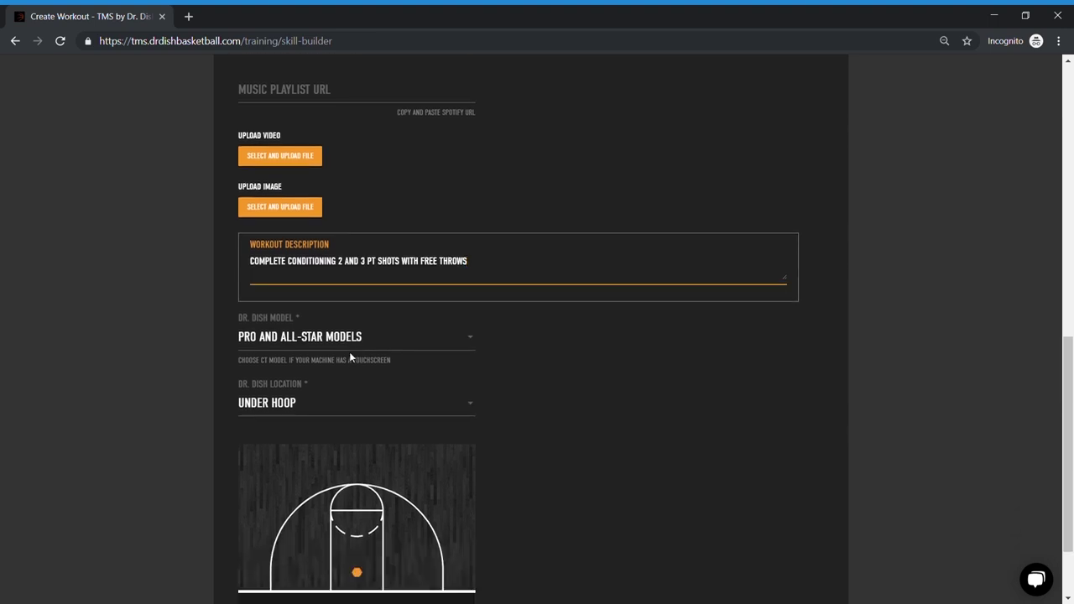
left_click(349, 346)
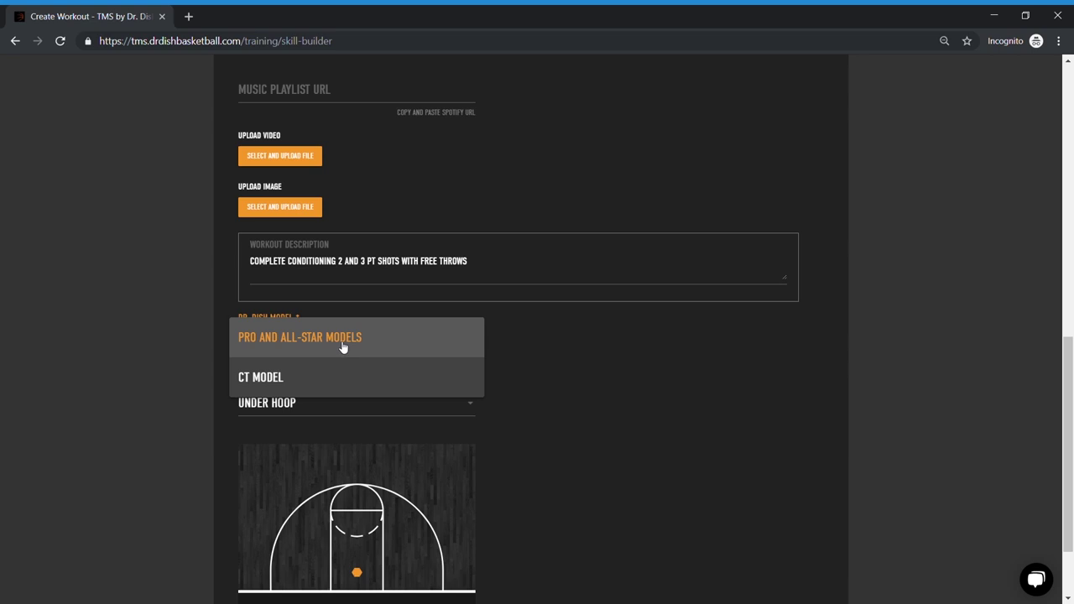
left_click(337, 344)
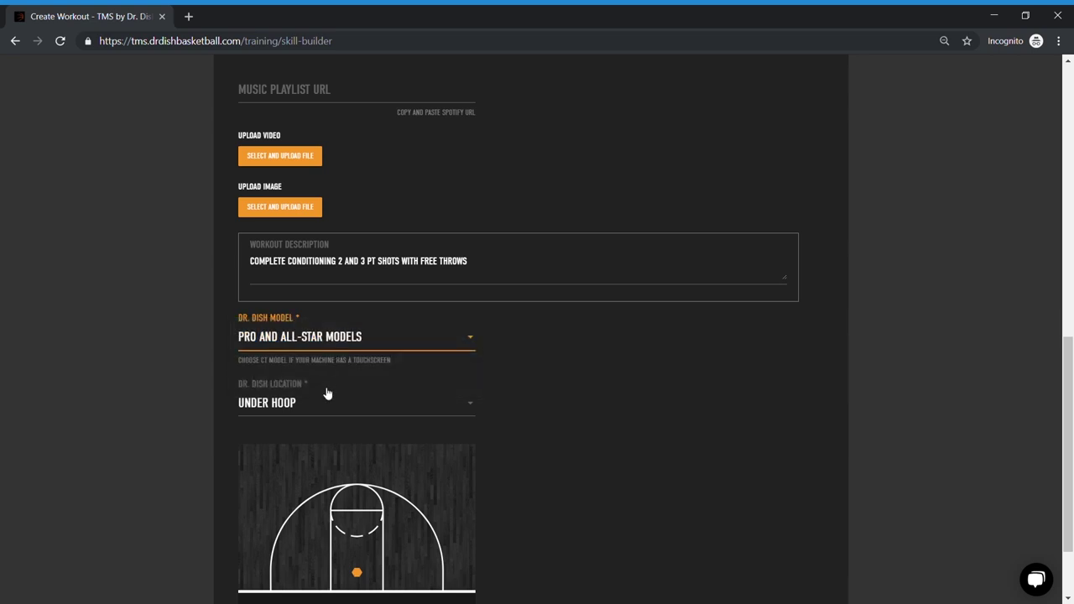
left_click(318, 403)
scroll(316, 403, "down", 2)
left_click(306, 414)
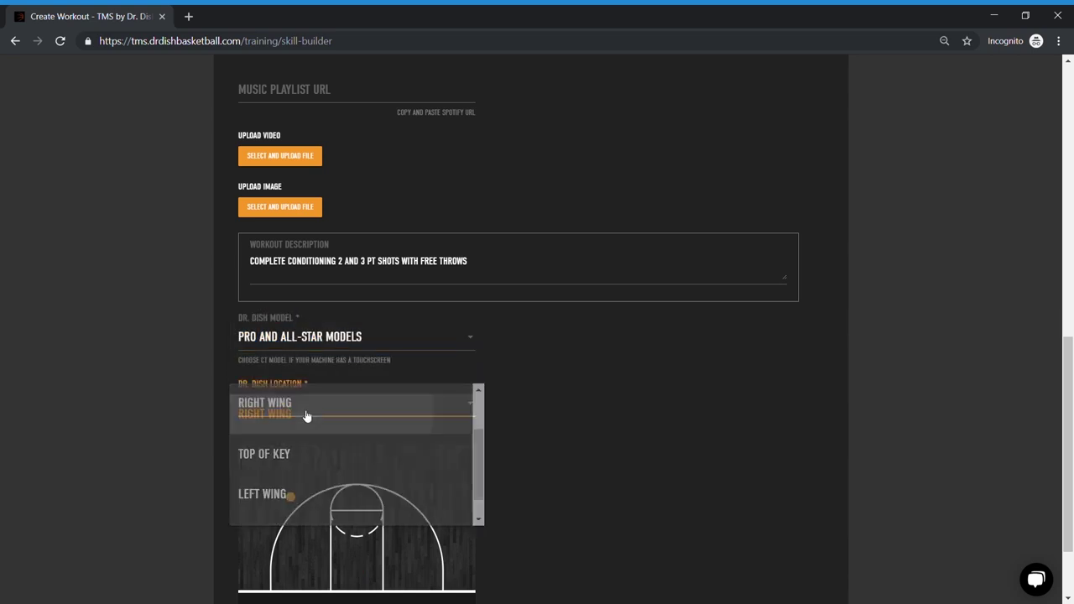
scroll(420, 528, "down", 1)
scroll(418, 527, "down", 1)
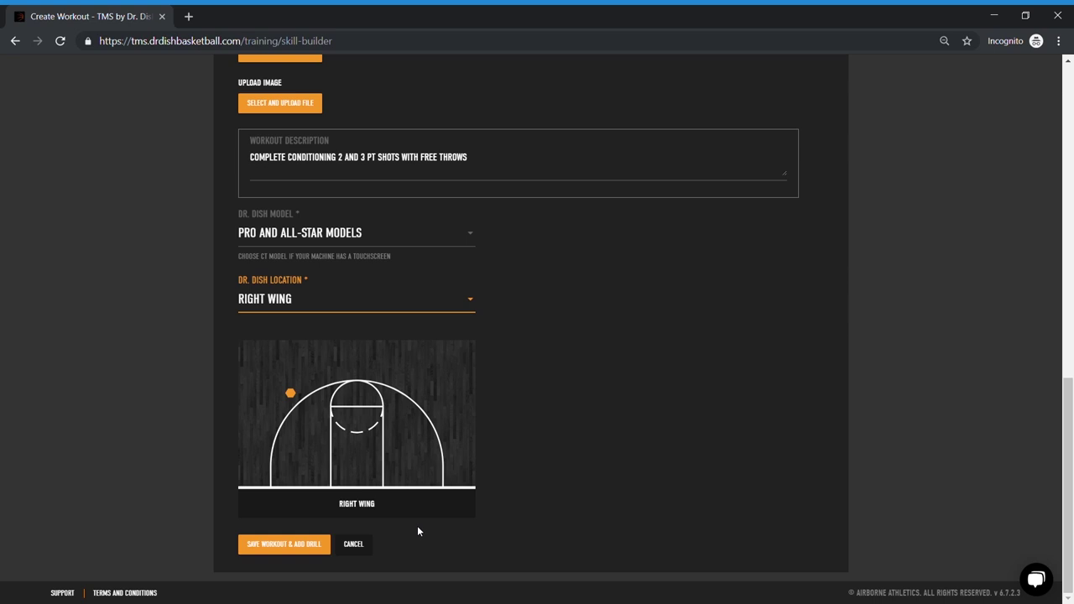
left_click(411, 302)
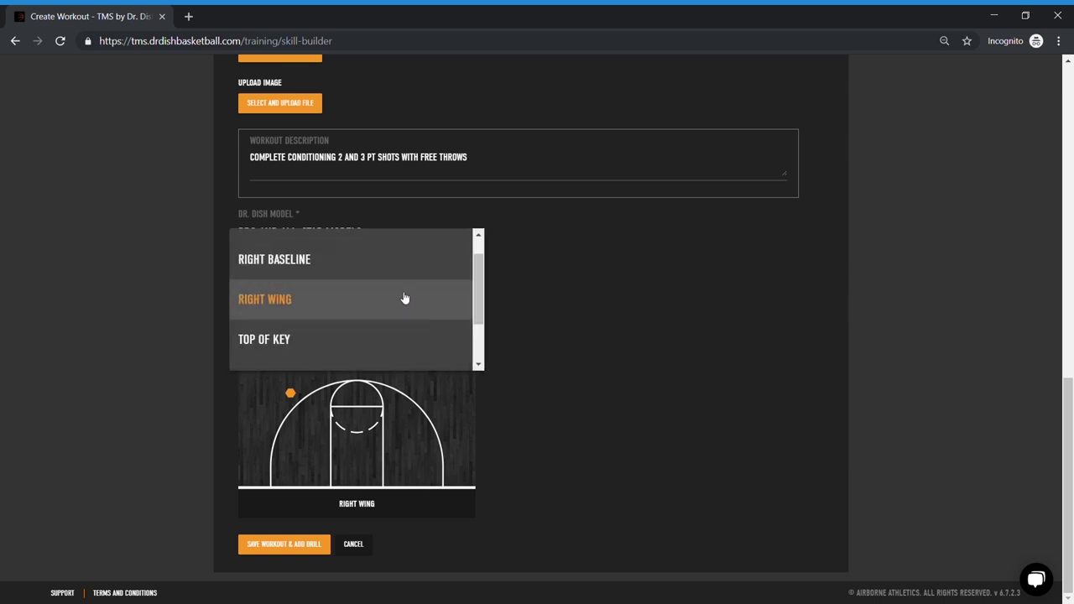
scroll(402, 300, "up", 1)
left_click(293, 248)
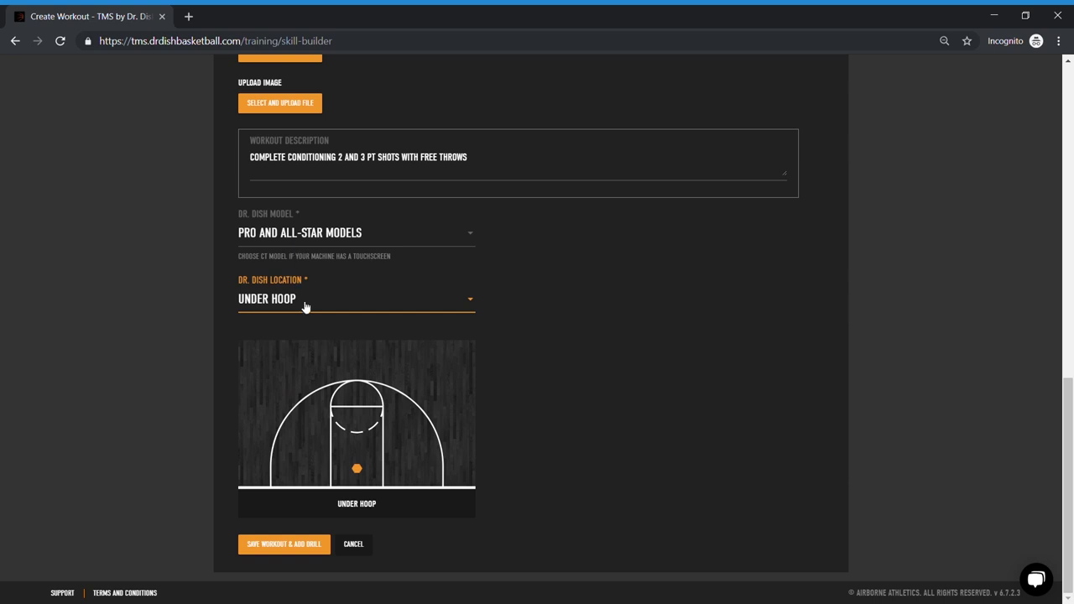
left_click(297, 545)
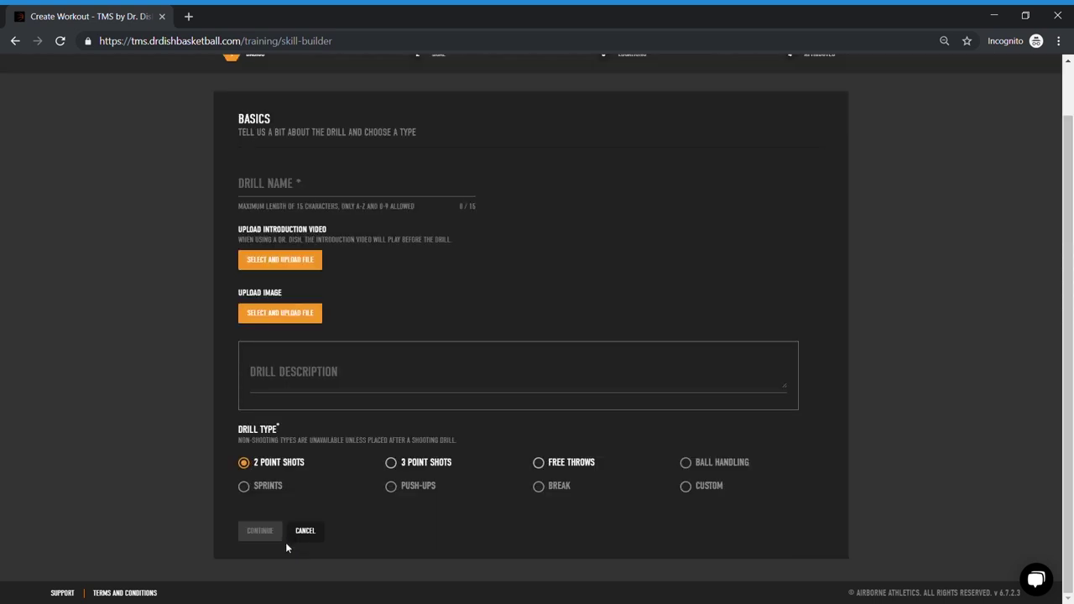
Step: Name the drill ZIGZAG 2'S, describe it as '50 2 PT SHOTS IN ZIGZAG PATTERN', and continue
left_click(261, 186)
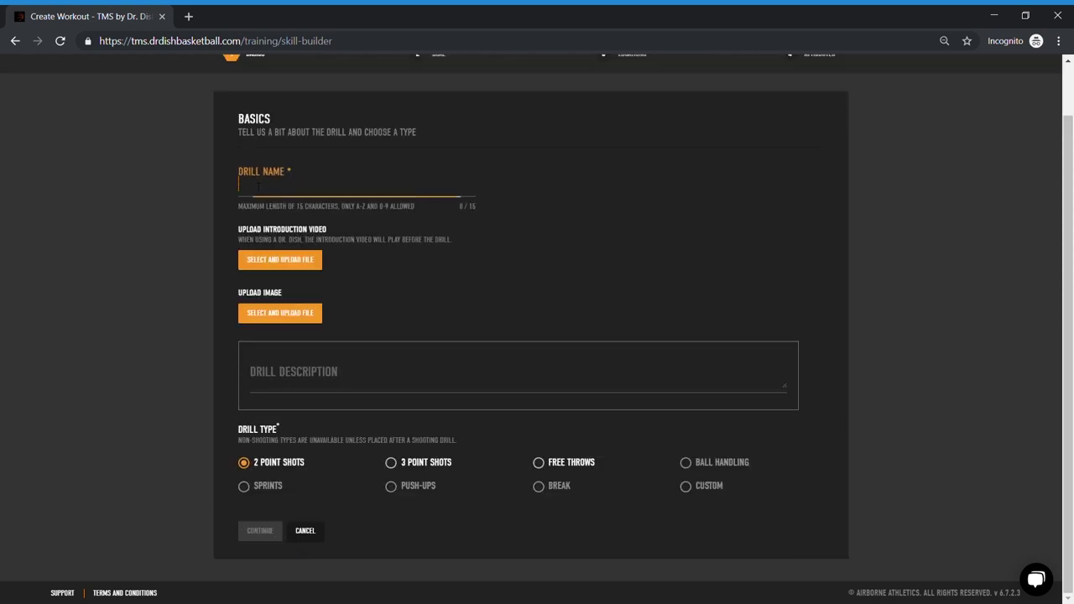
type("Z")
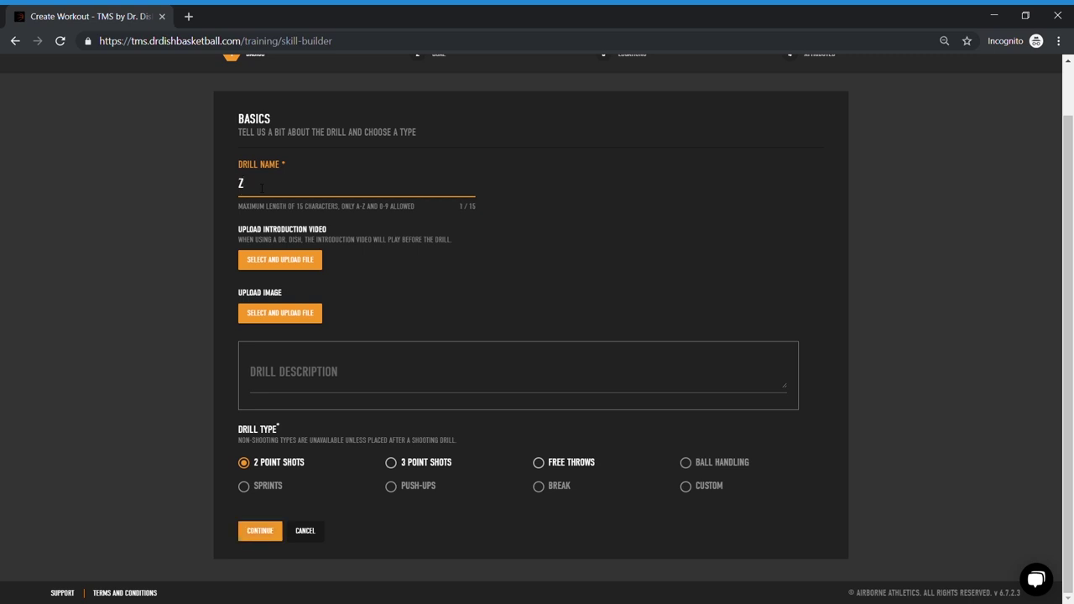
type("IGZAG 2'S")
left_click(307, 377)
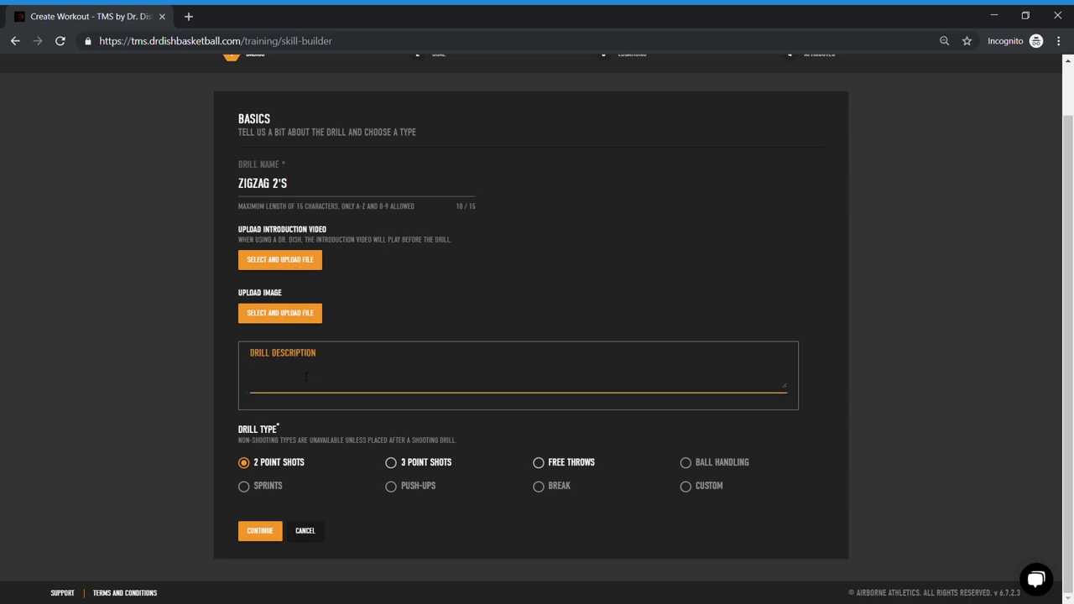
type("50 2 PT SHOTS IN ZIGZAG PATTERN")
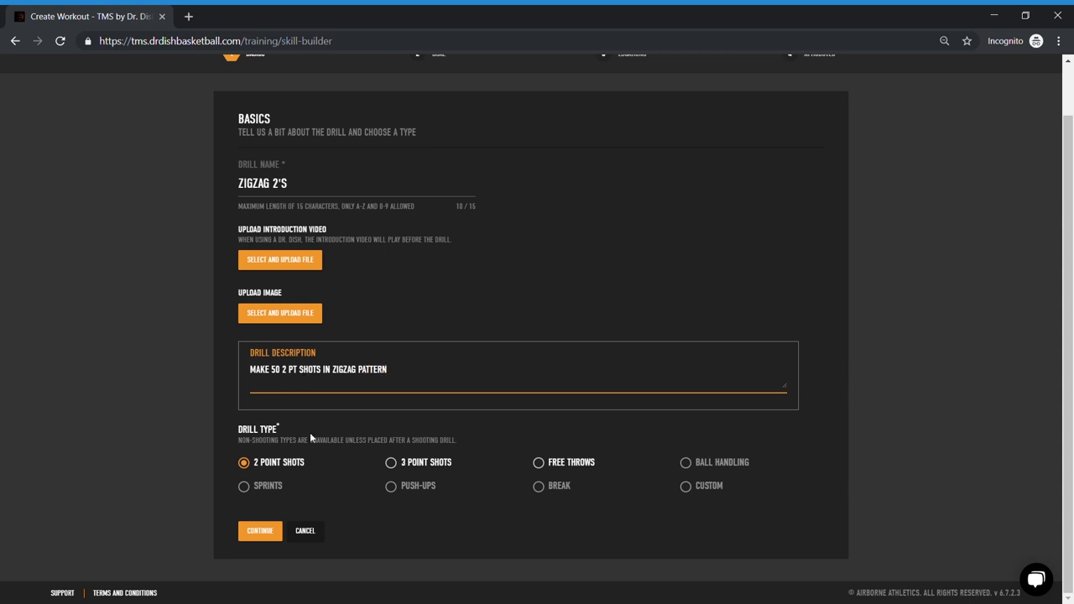
left_click(269, 530)
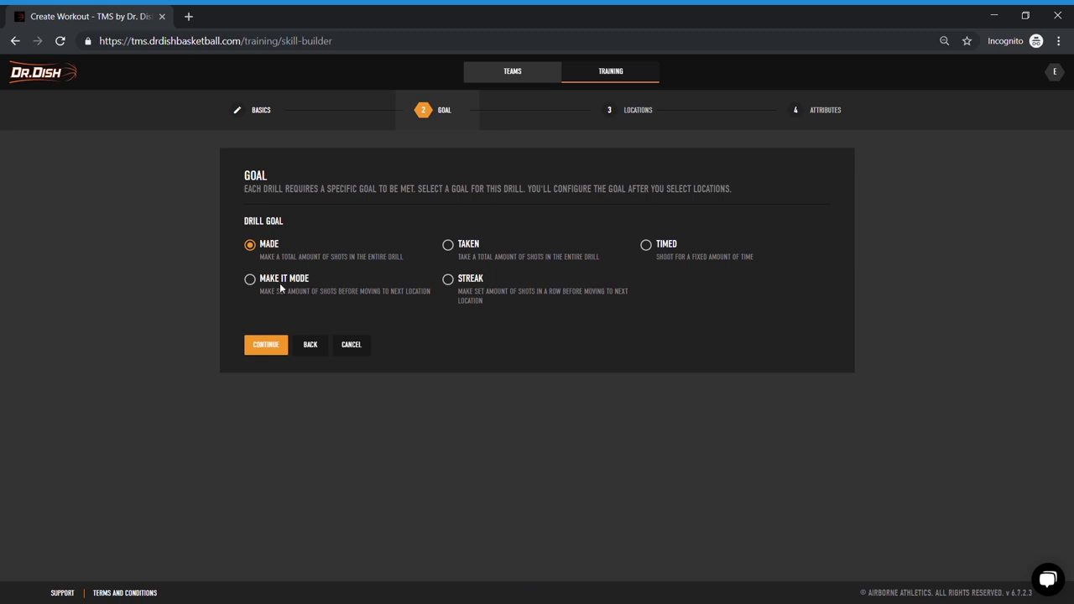
Step: Accept the MADE goal and place shot spots in both corners, both wings and the top of the key
left_click(274, 346)
scroll(274, 349, "down", 1)
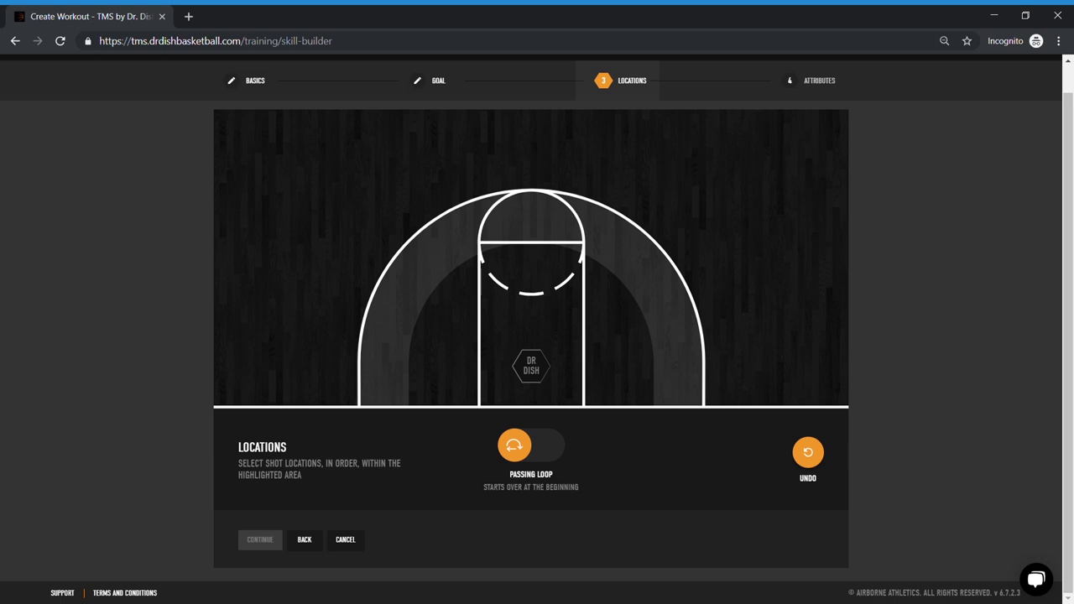
left_click(377, 399)
left_click(683, 396)
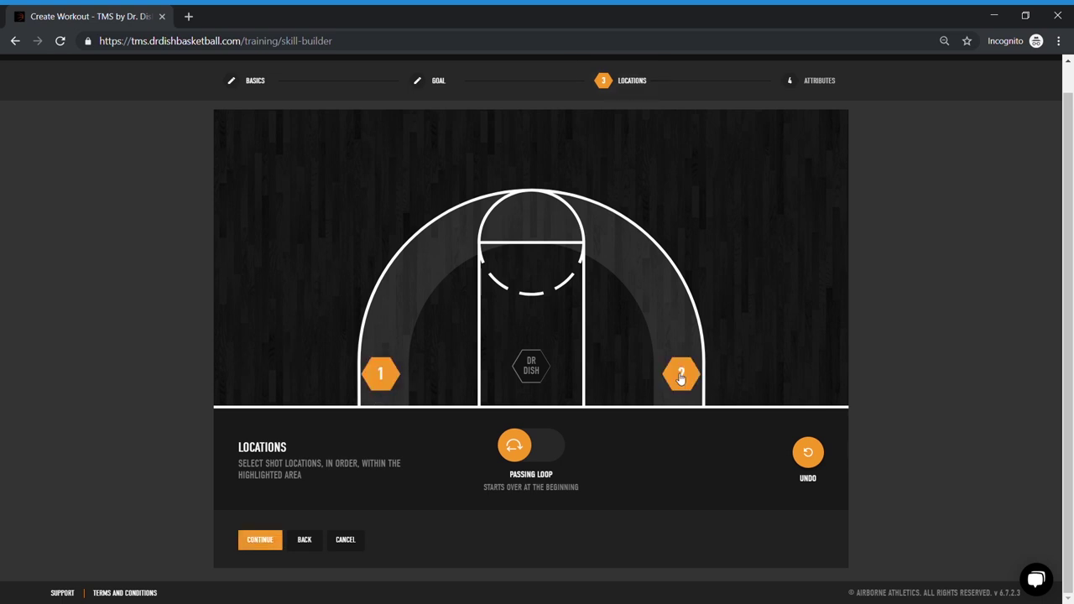
left_click(421, 283)
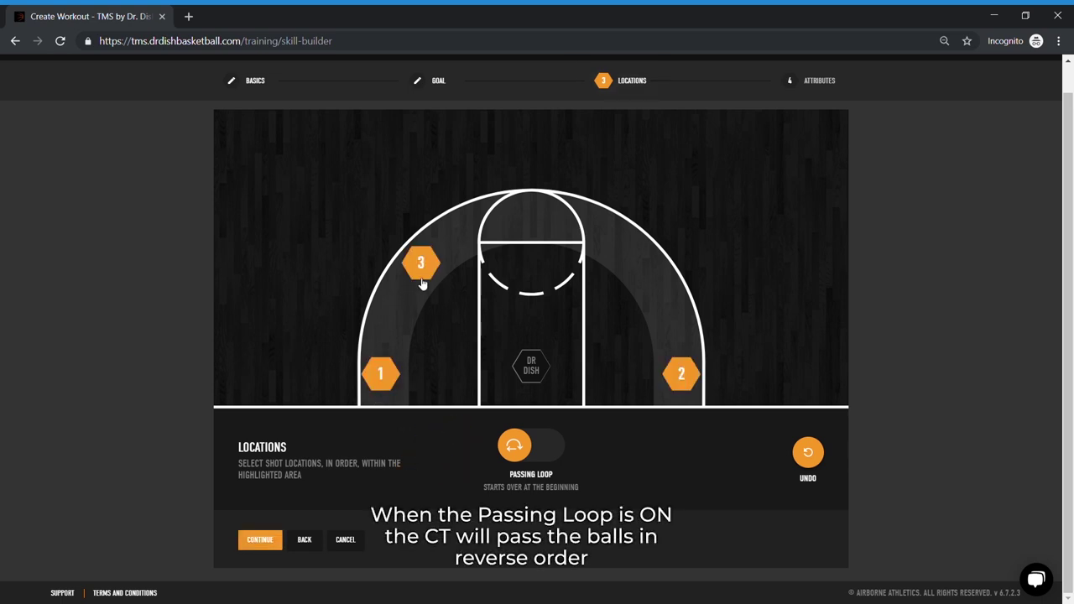
left_click(643, 267)
left_click(533, 228)
Step: Redo the right-wing and top-of-key spots, then continue to the drill attributes
left_click(807, 454)
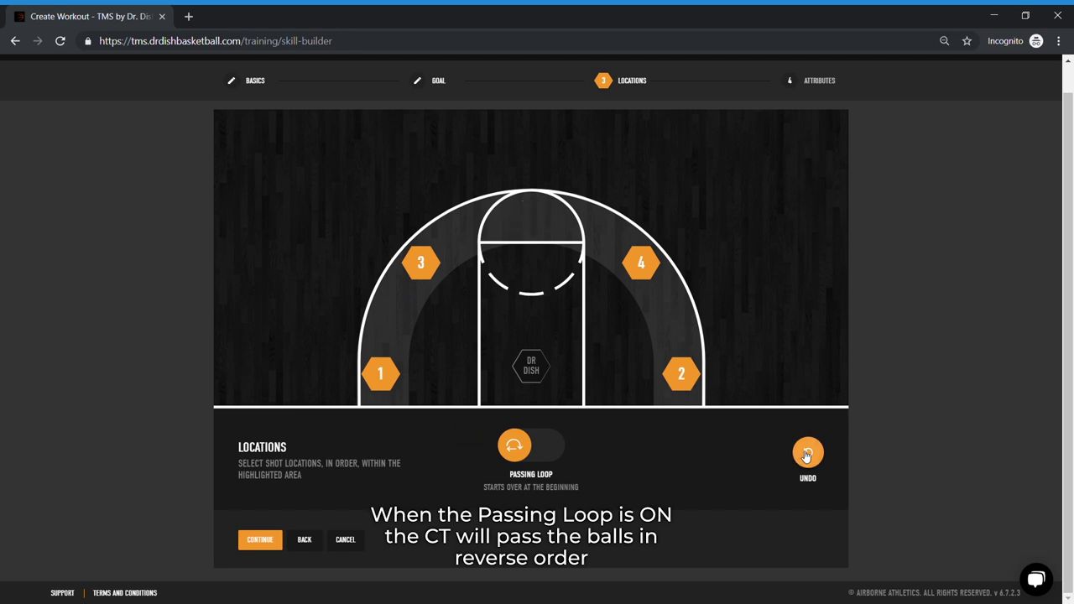
left_click(807, 453)
left_click(639, 267)
left_click(531, 221)
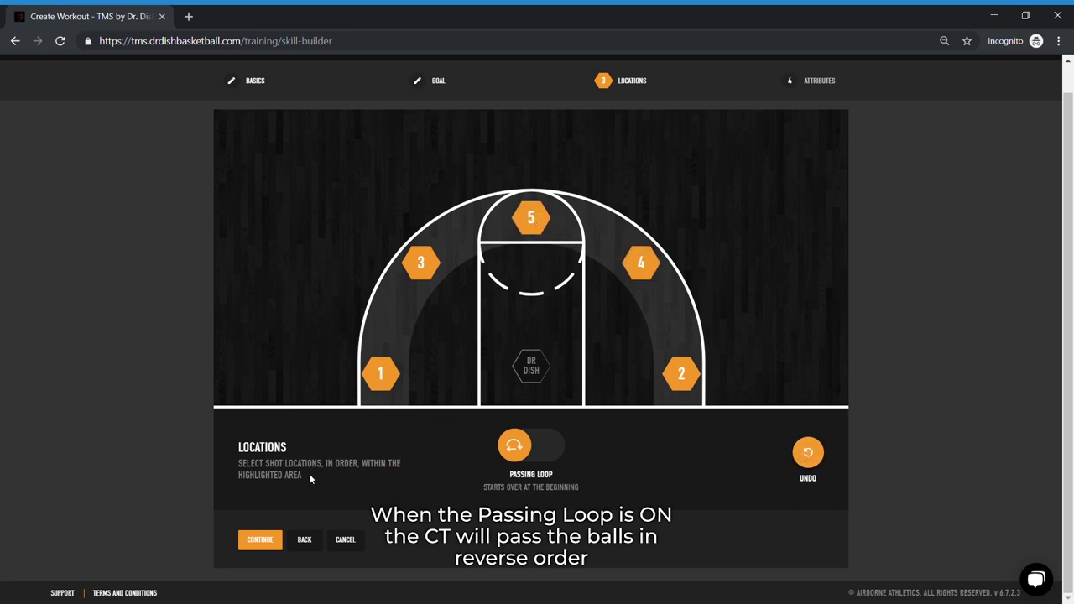
left_click(260, 540)
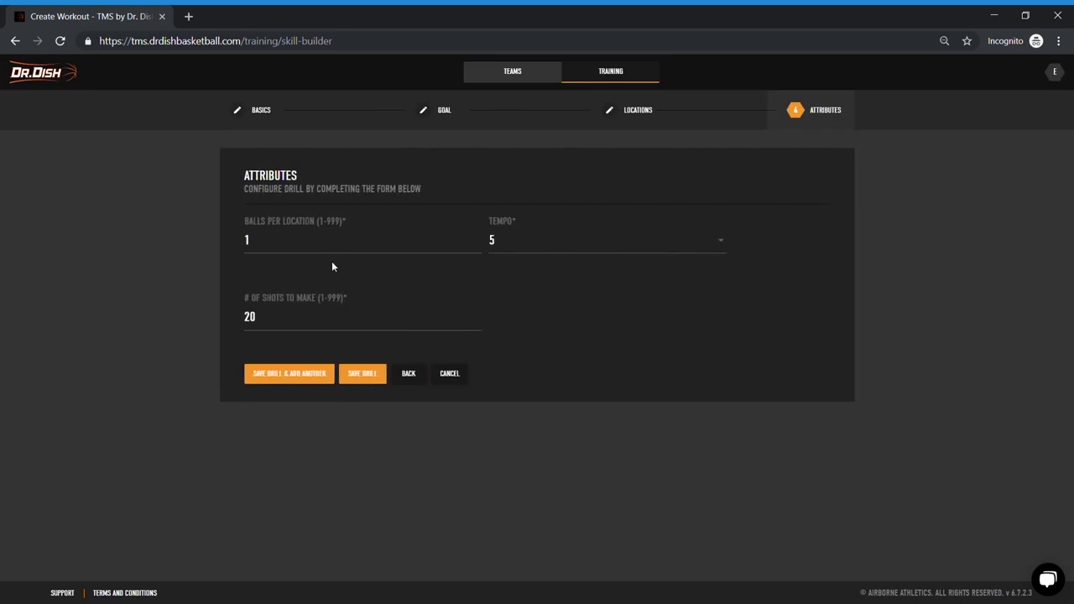
Step: Set 5 balls per location, tempo 4 and 50 shots to make, then save and add another drill
left_click(364, 239)
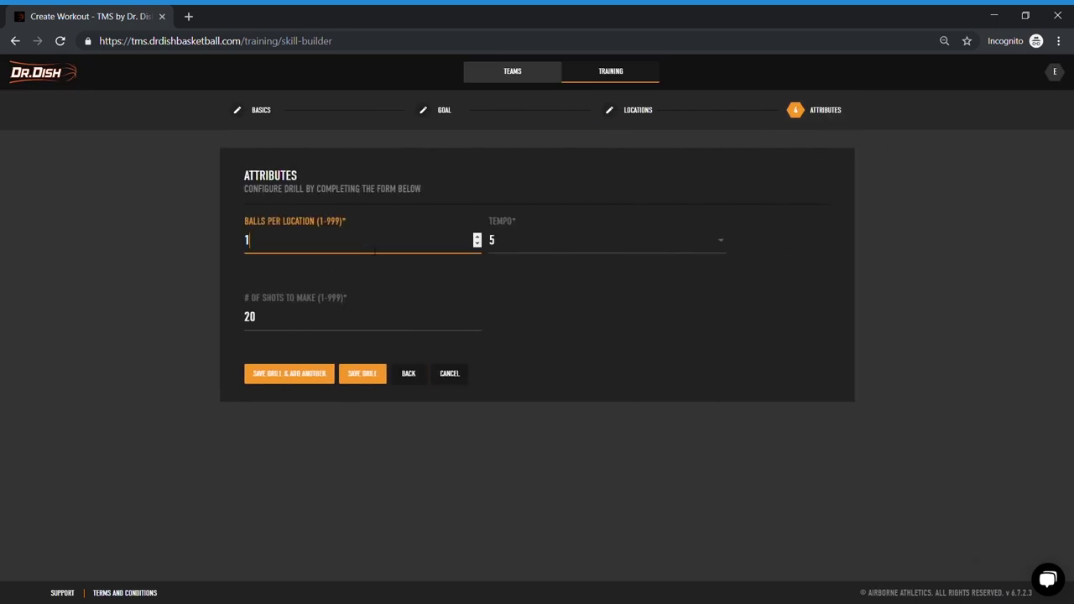
key("BackSpace")
type("5")
left_click(515, 242)
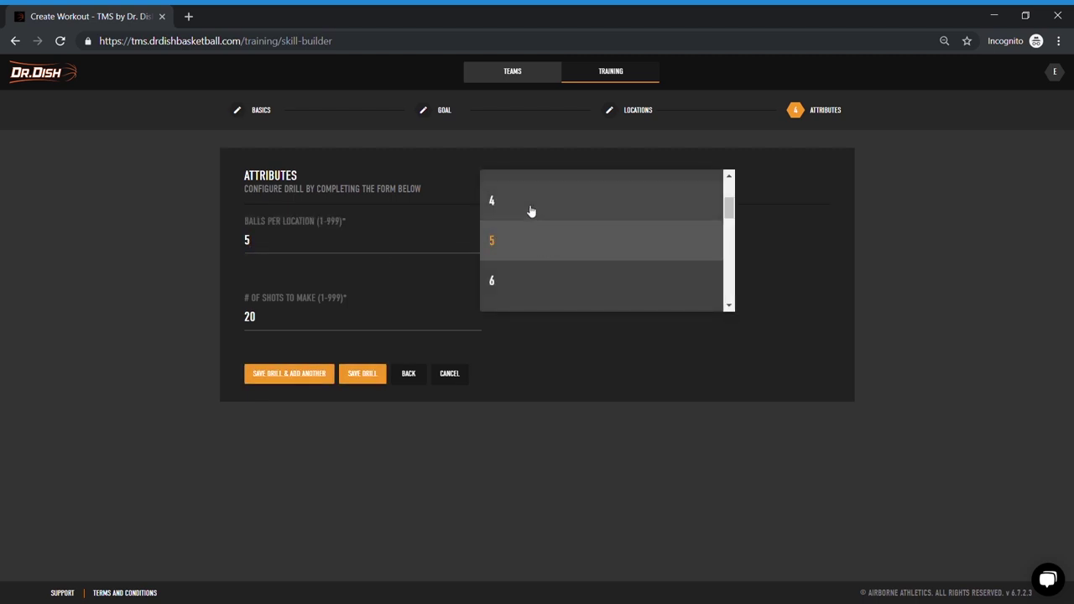
left_click(530, 211)
key("Tab")
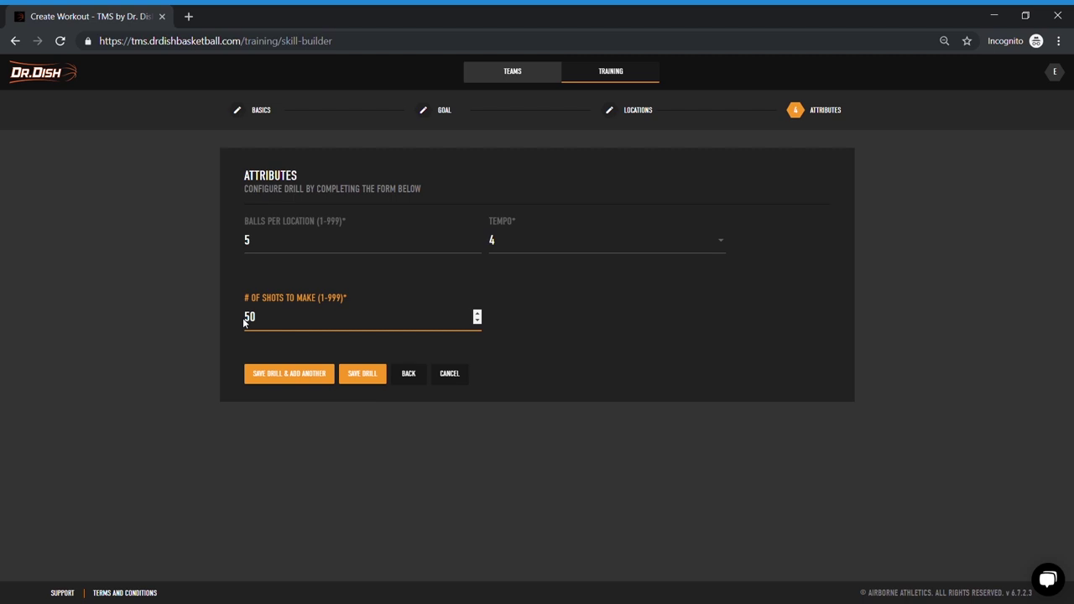
left_click(327, 373)
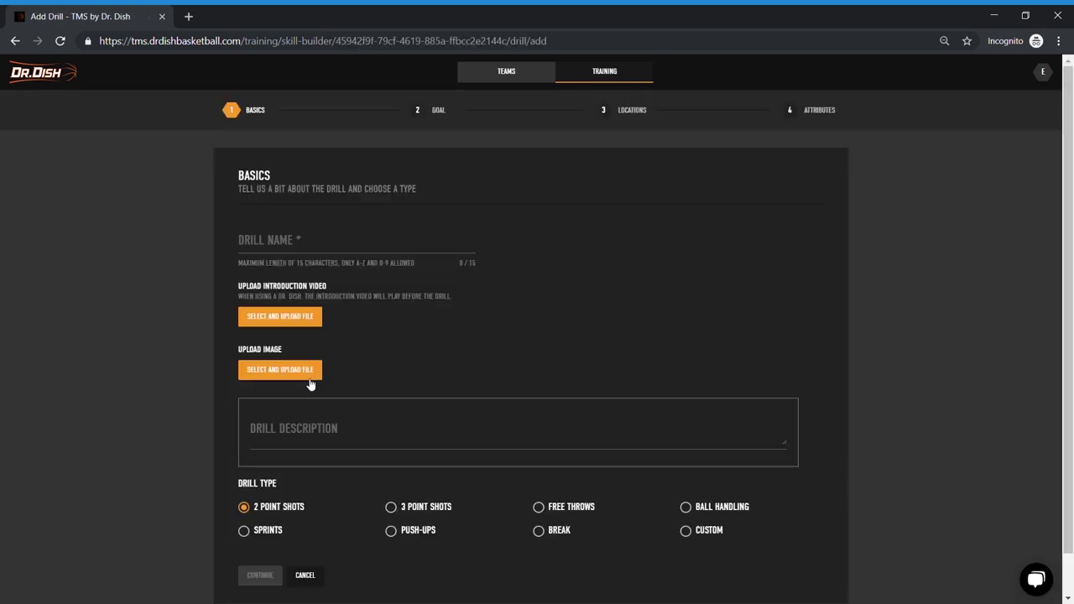
Step: Fill in a free-throws drill named FT'S with the description 'MAKE 5 IN A ROW'
left_click(571, 510)
left_click(299, 251)
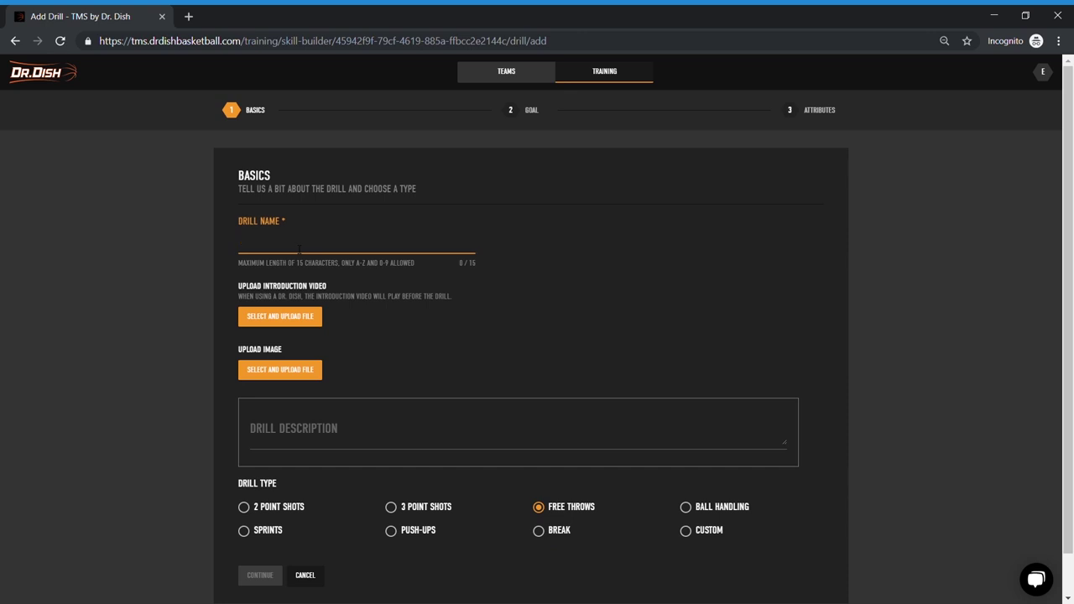
type("FT'S")
left_click(299, 431)
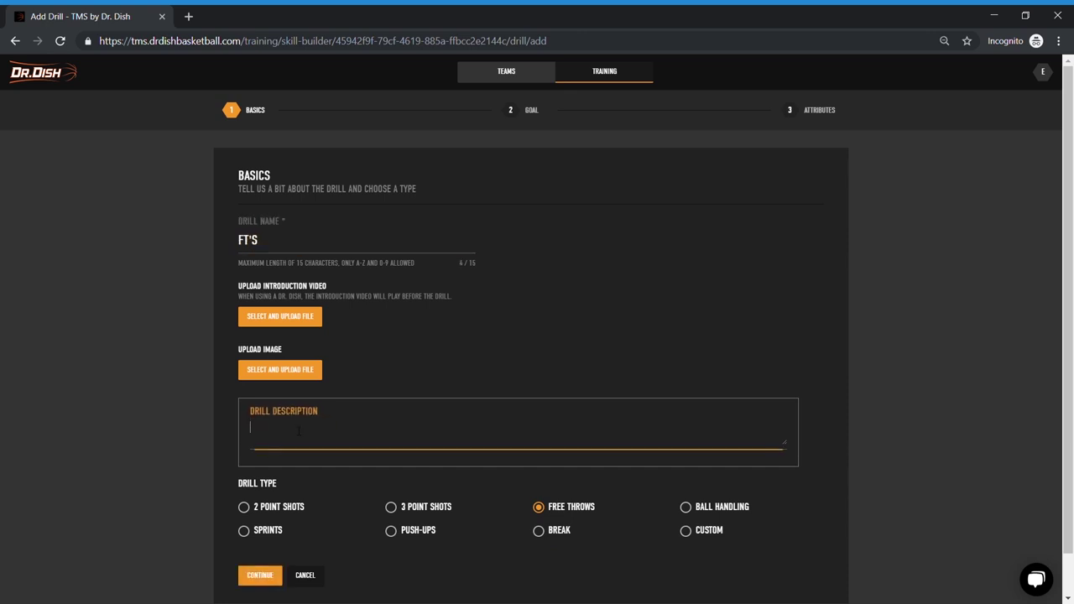
type("MAKE 5 IN  ROW")
key("BackSpace")
key("BackSpace")
key("BackSpace")
key("BackSpace")
type("A ROW")
Step: Name the drill 4 SPOT SET 3'S as a 3-point shots drill and continue
scroll(335, 469, "down", 1)
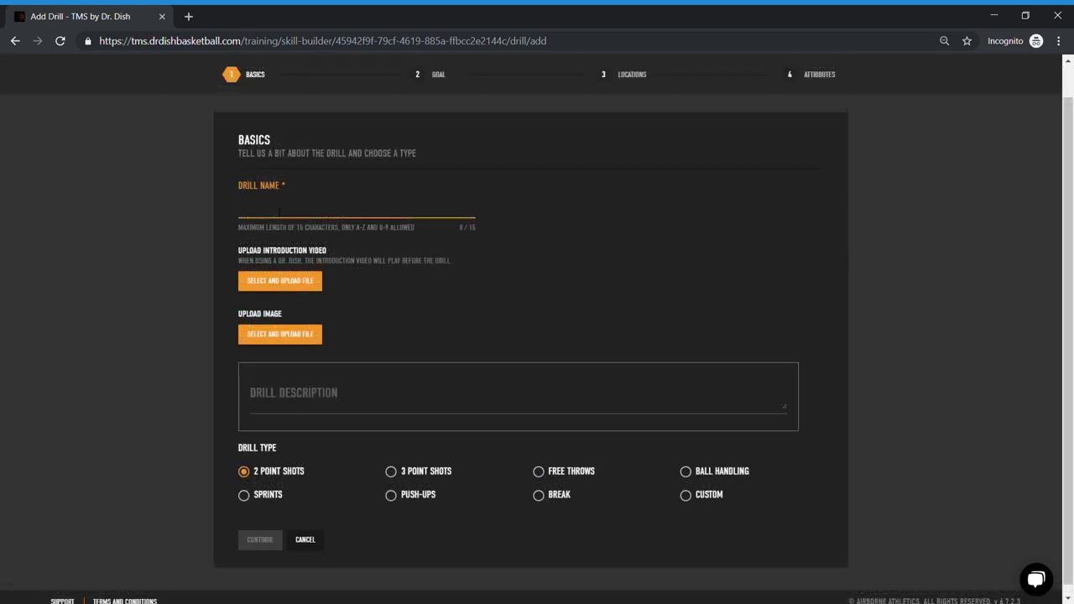
type("4 SPOT SET 3'S")
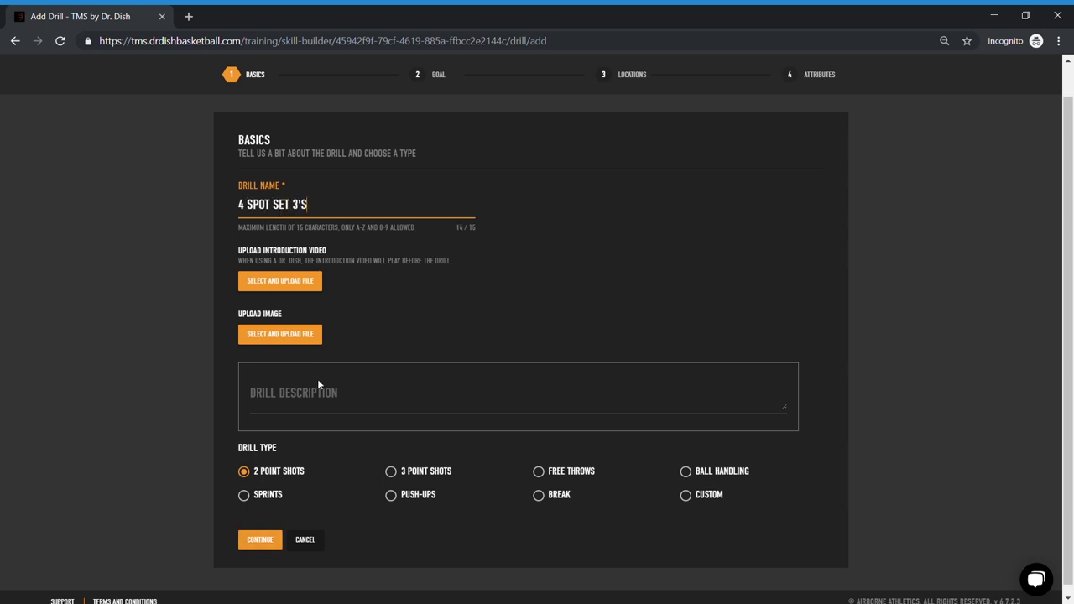
scroll(316, 379, "down", 1)
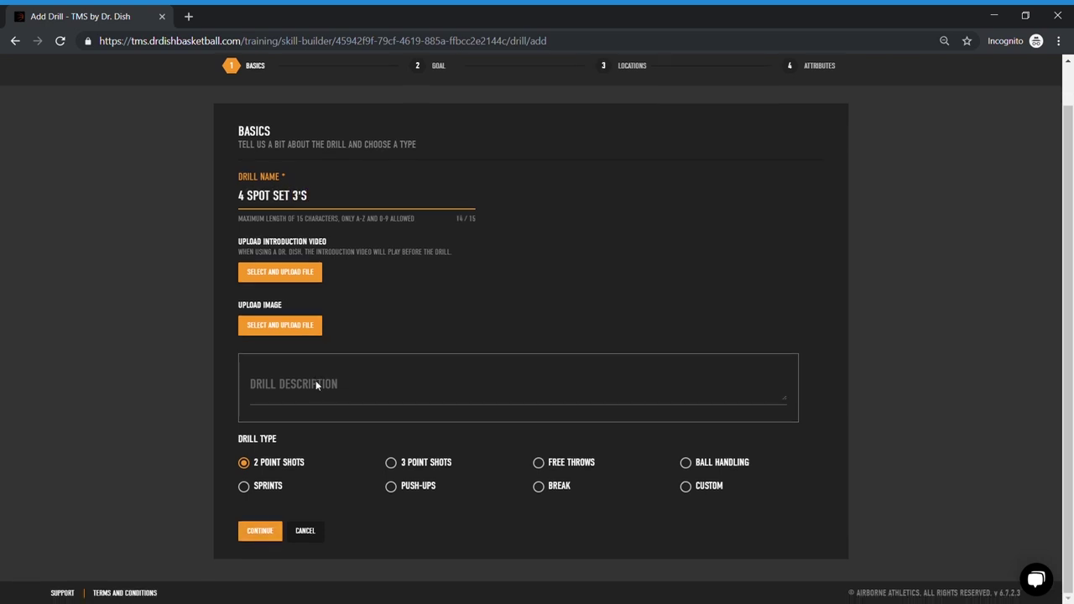
left_click(401, 466)
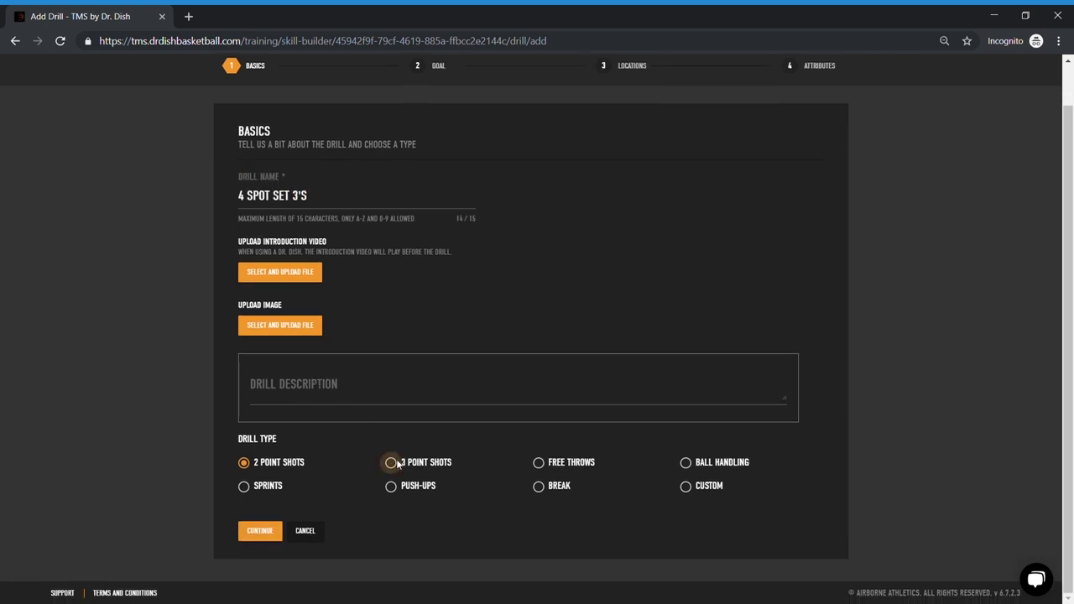
left_click(263, 531)
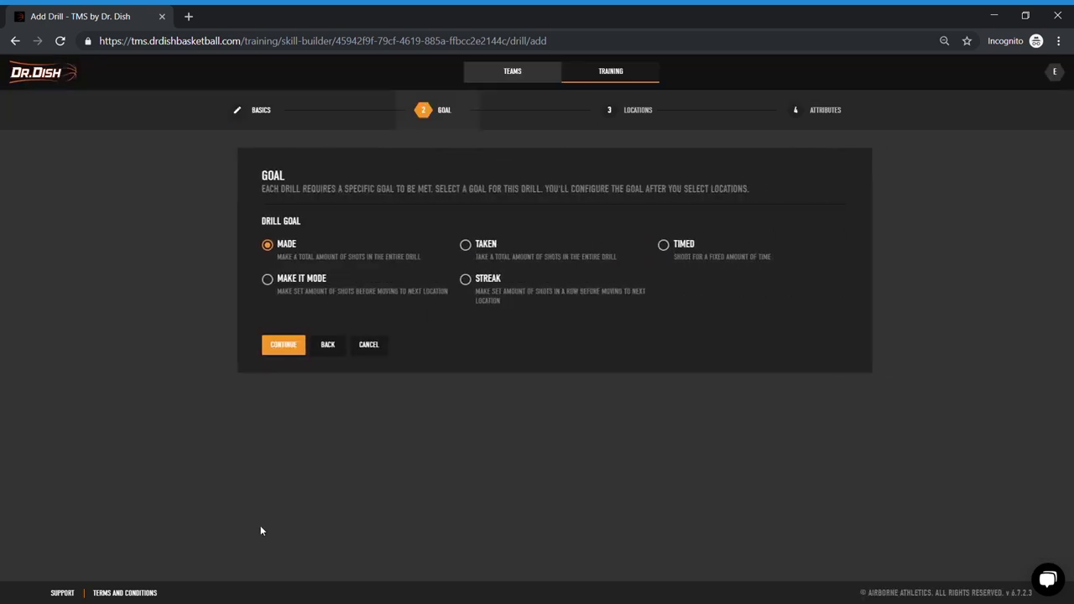
Step: Choose Make It Mode and place four spots beyond the arc, wings and upper left/right
left_click(298, 284)
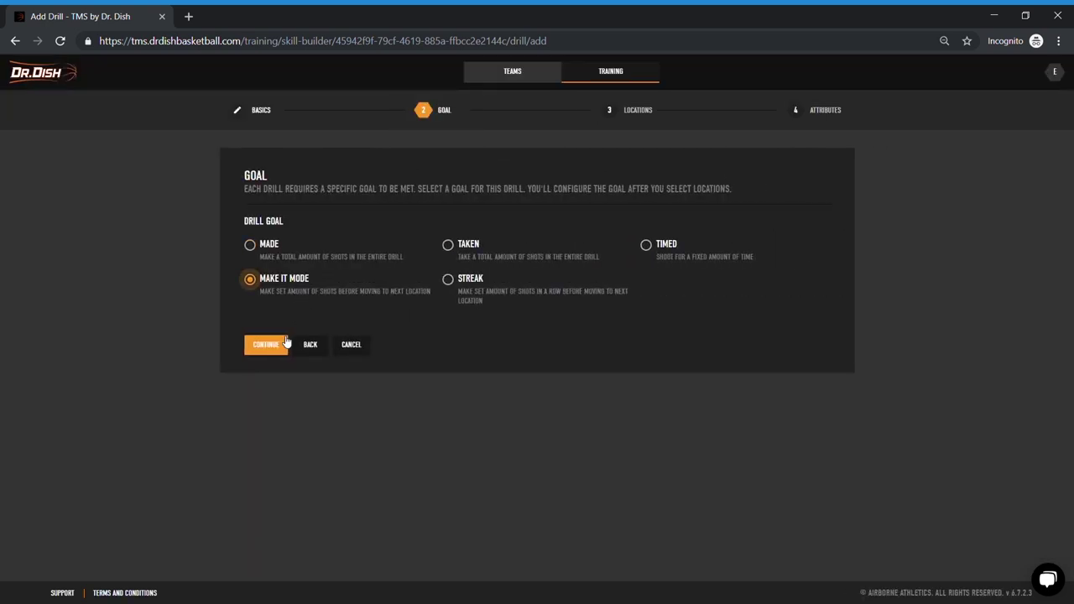
left_click(265, 344)
scroll(280, 343, "down", 1)
left_click(344, 288)
left_click(384, 220)
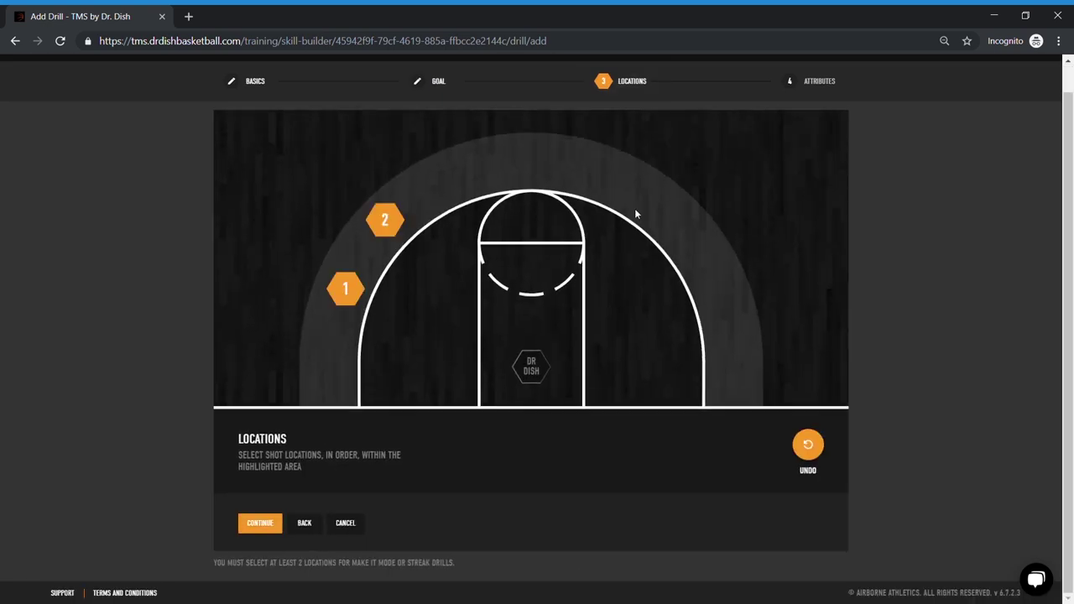
left_click(686, 234)
left_click(708, 277)
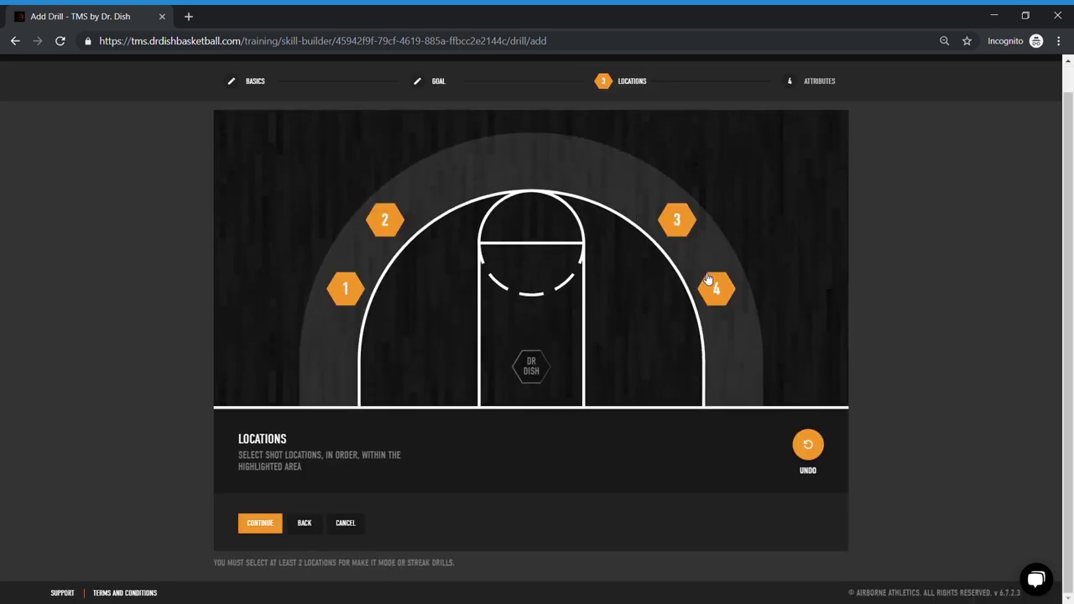
Step: Give 4 SPOT SET 3'S tempo 5 and 10 makes per location, then save it
left_click(260, 523)
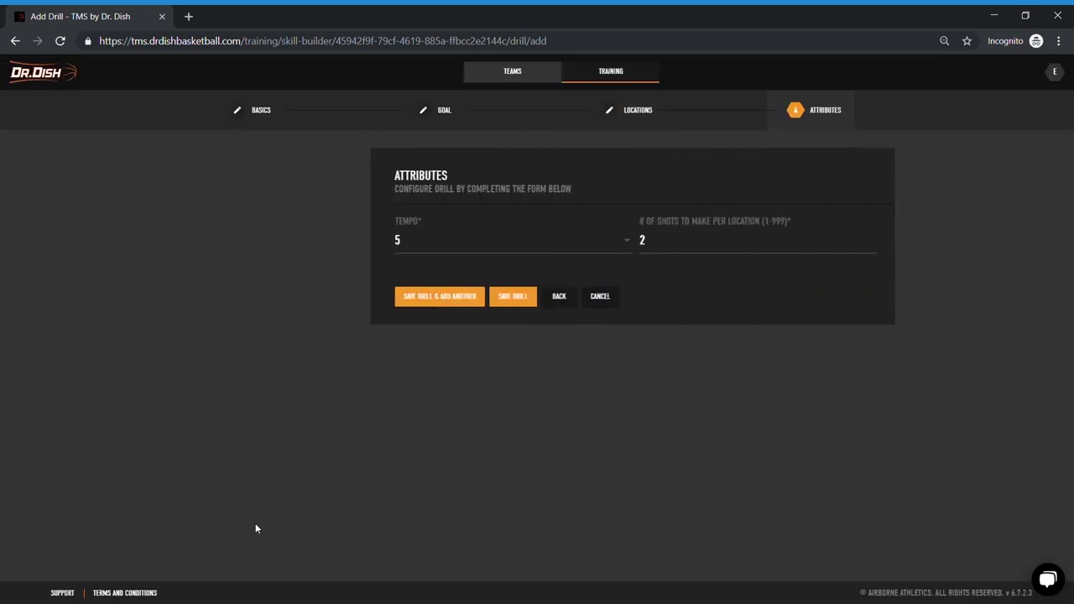
left_click(289, 249)
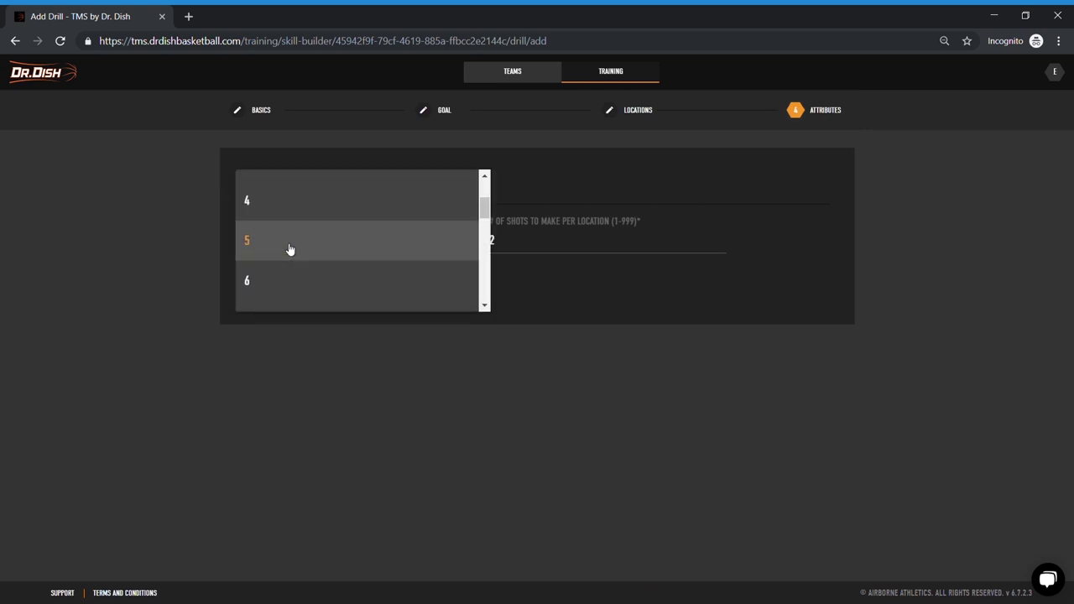
left_click(289, 249)
left_click(615, 243)
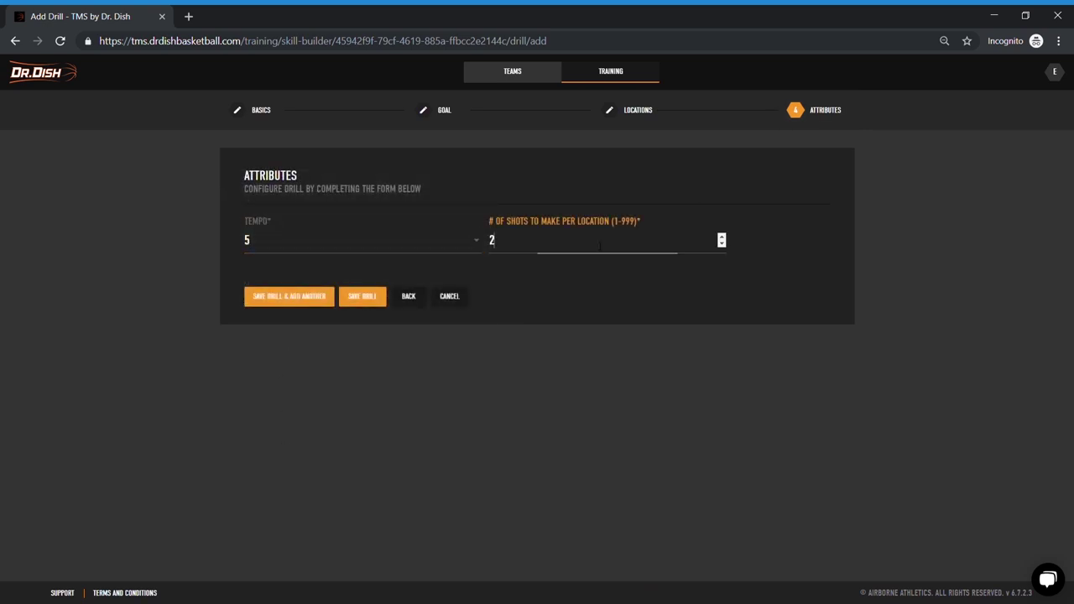
key("BackSpace")
type("10")
left_click(363, 299)
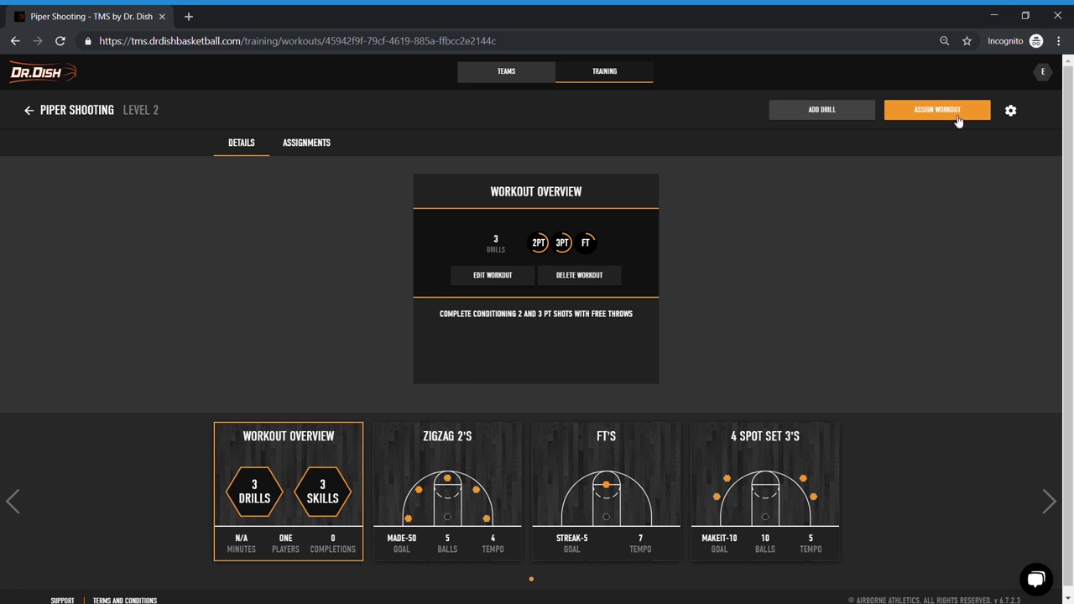
Step: Go to My Training under the Training tab and place a spot at the top of the key
left_click(625, 80)
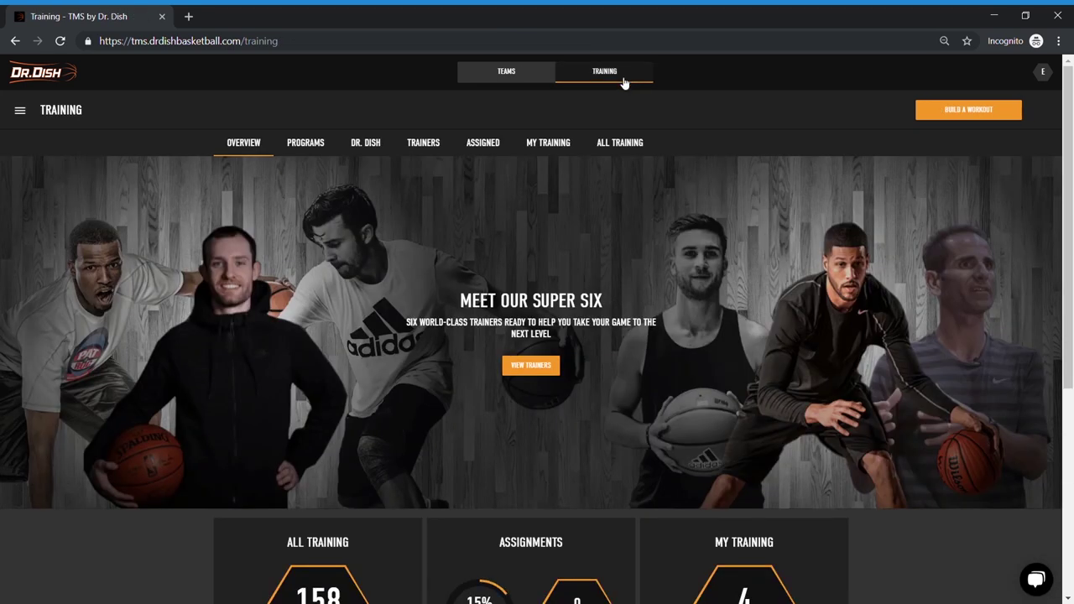
left_click(539, 145)
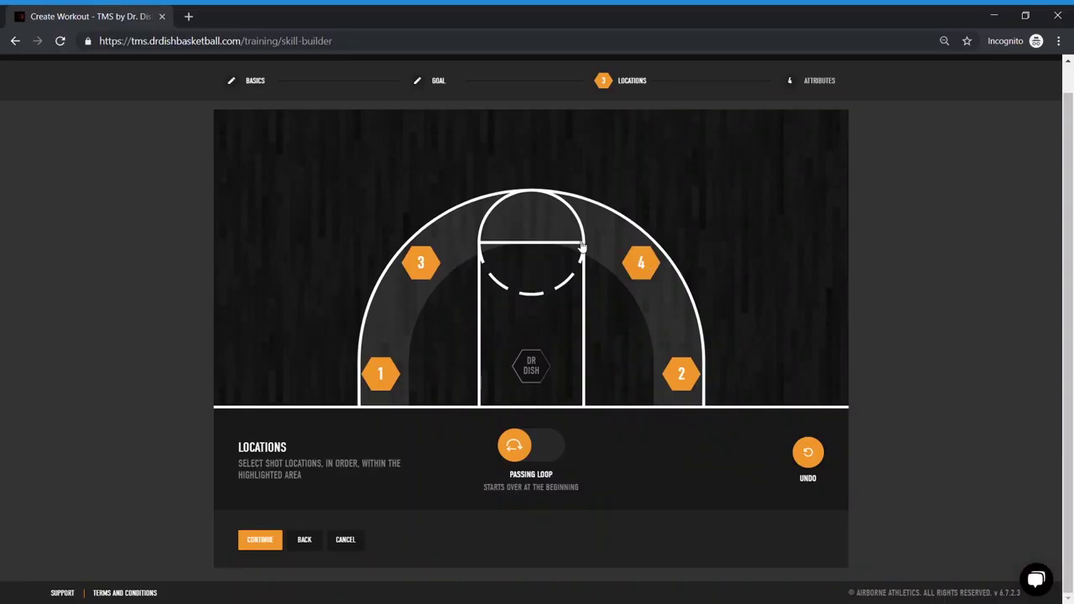
left_click(530, 216)
Step: Finish placing the fifth shot spot at the top of the key
left_click(805, 451)
left_click(805, 450)
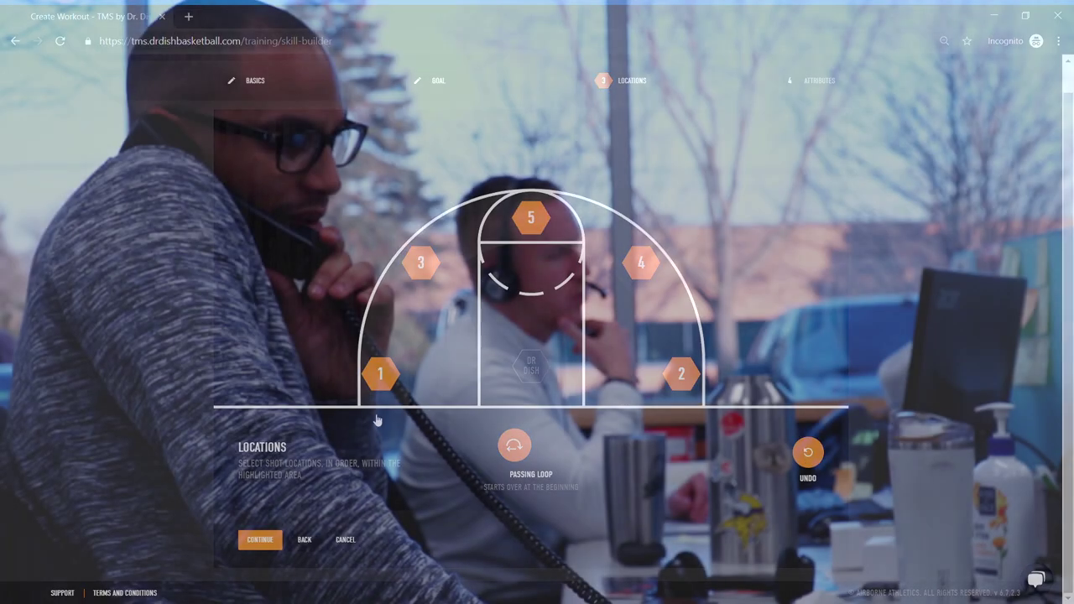